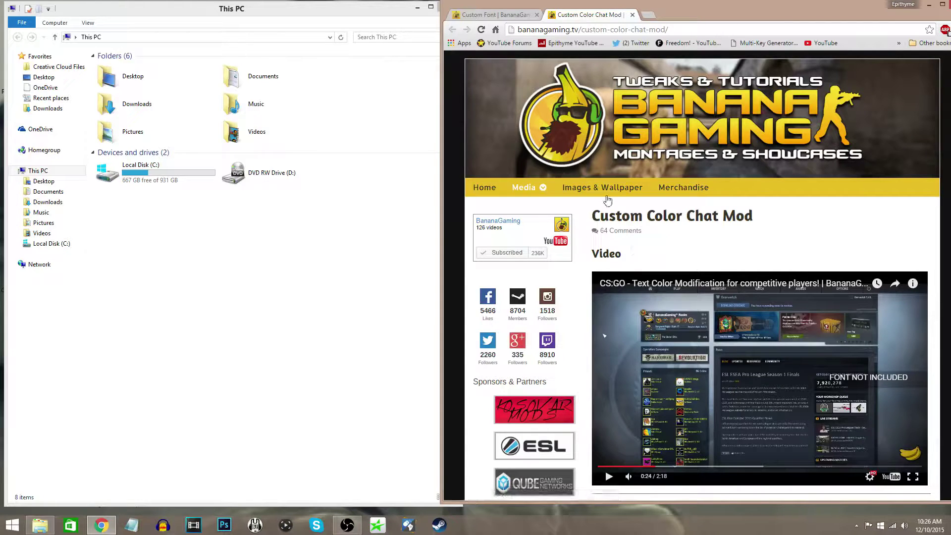
# Scroll the bananagaming.tv Custom Font page down to its DOWNLOAD (GO BANANAS!) link.
pyautogui.click(519, 15)
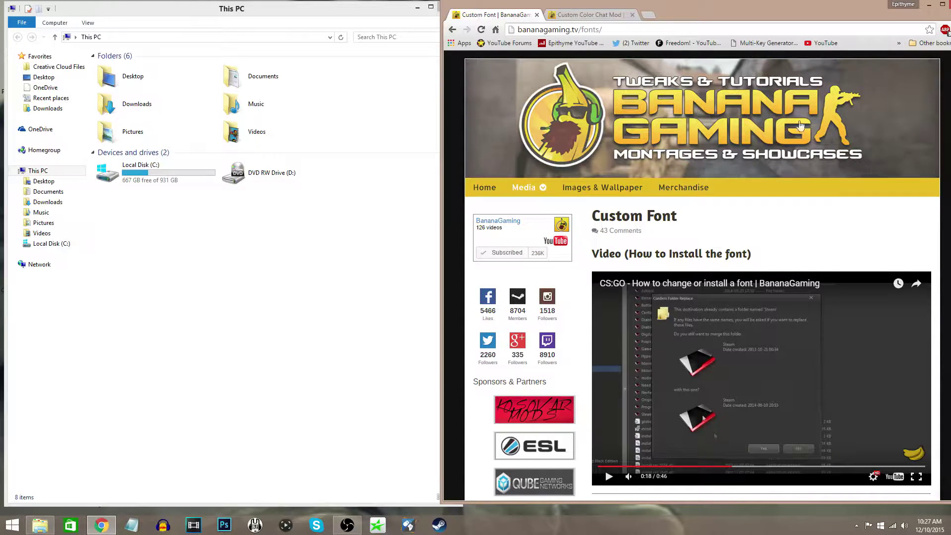
pyautogui.scroll(-8, 743, 218)
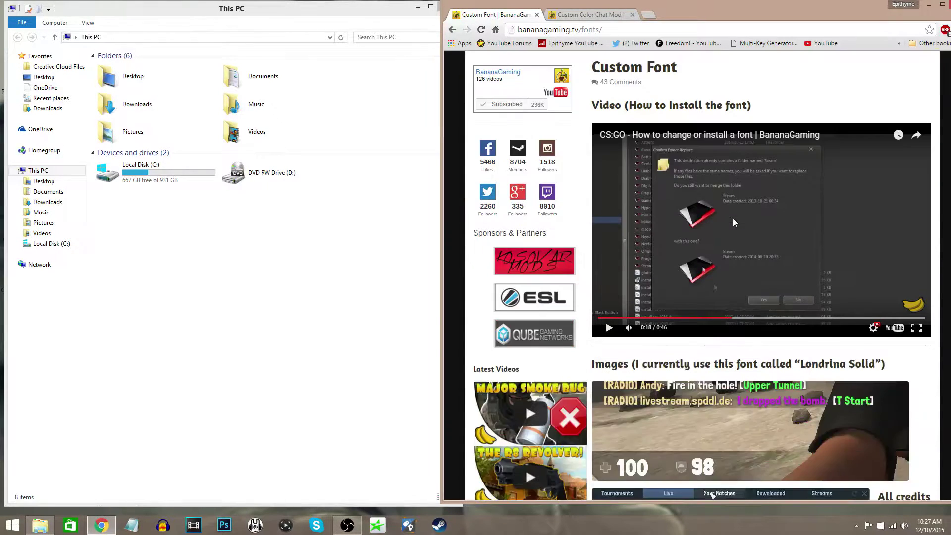
pyautogui.scroll(8, 733, 220)
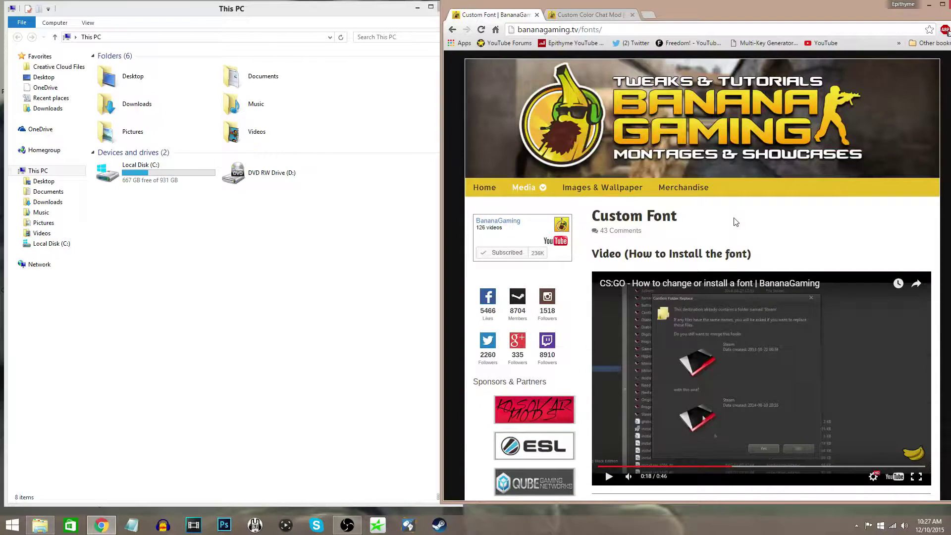
pyautogui.click(592, 12)
pyautogui.click(524, 19)
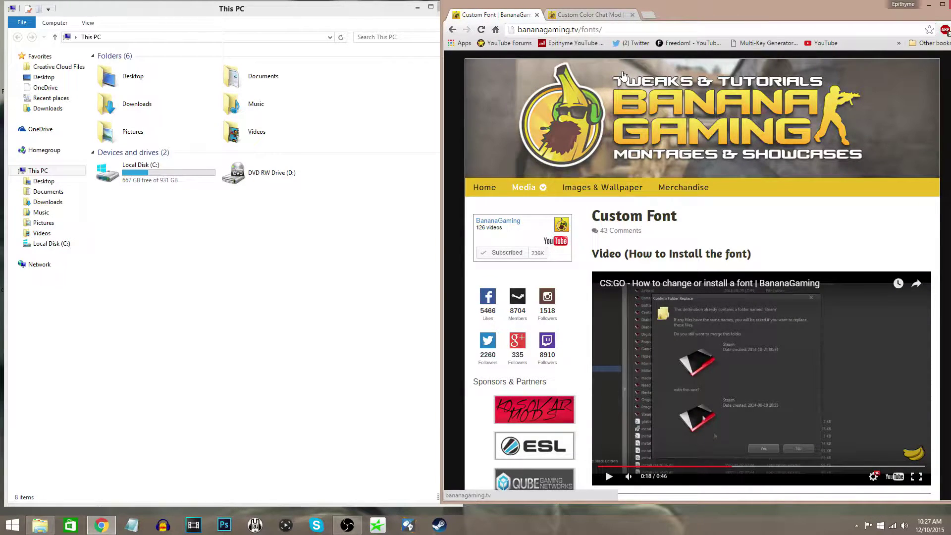
pyautogui.click(562, 15)
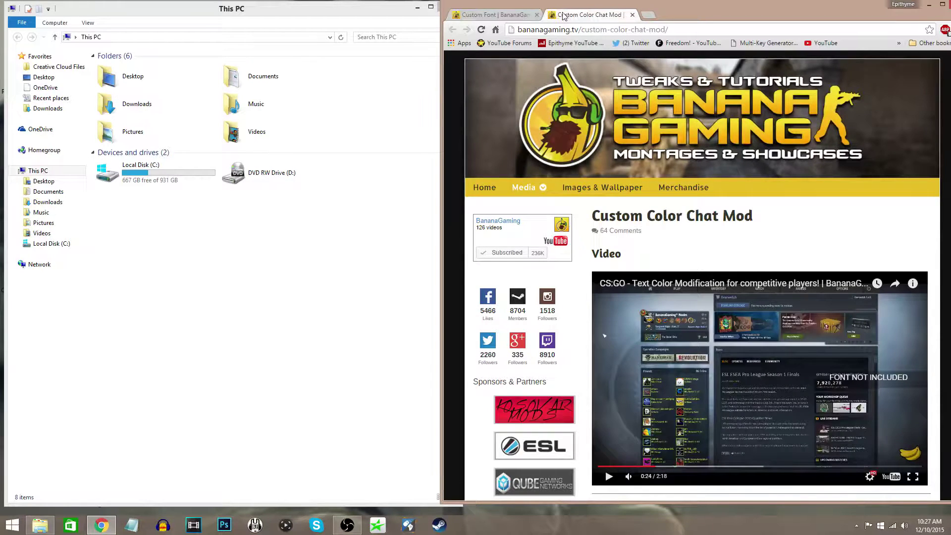
pyautogui.click(521, 19)
pyautogui.scroll(-4, 682, 242)
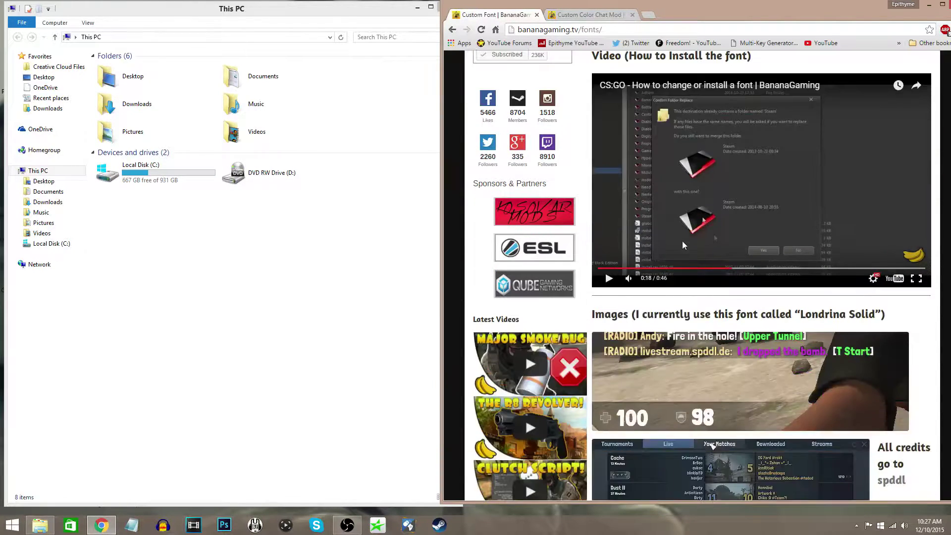
pyautogui.scroll(-5, 682, 241)
pyautogui.scroll(9, 682, 242)
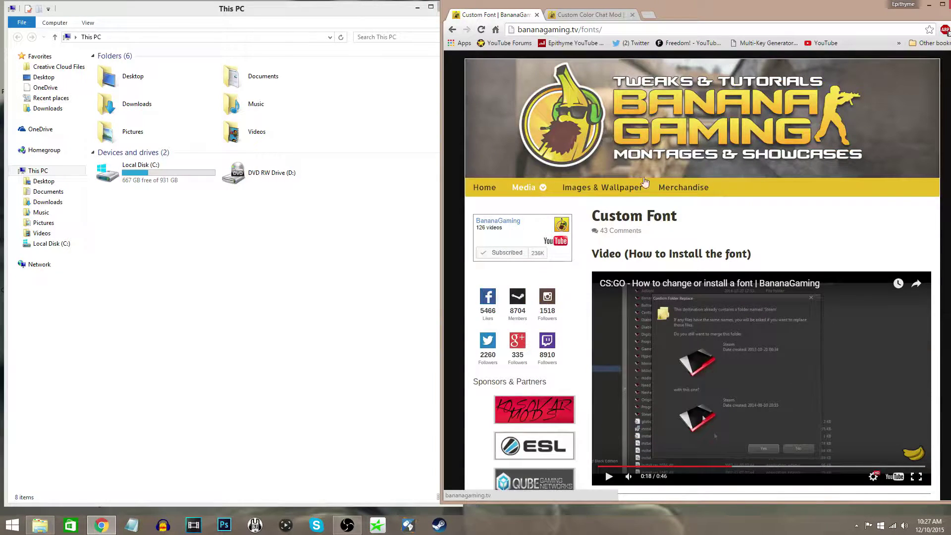
pyautogui.scroll(-3, 642, 180)
pyautogui.scroll(-12, 650, 187)
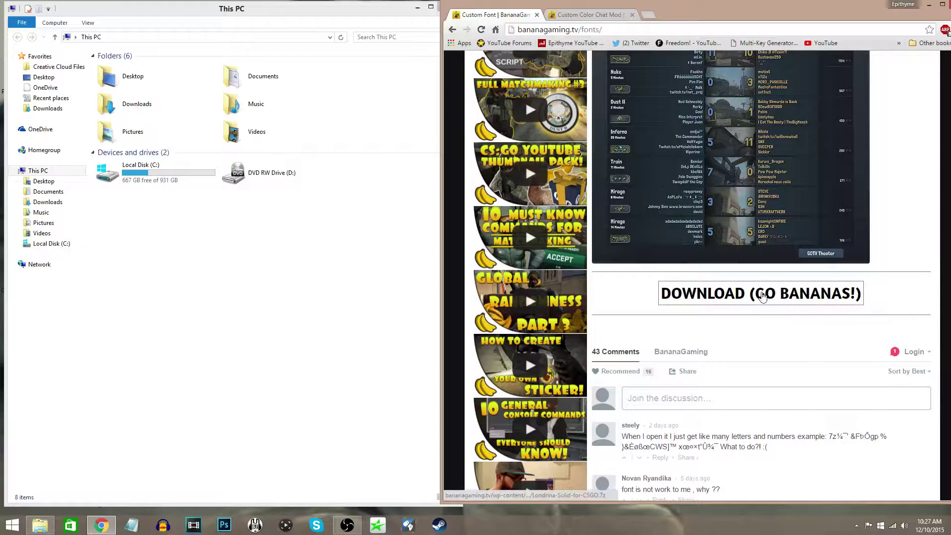
# Download the Londrina Solid font archive and open it in WinRAR.
pyautogui.click(760, 293)
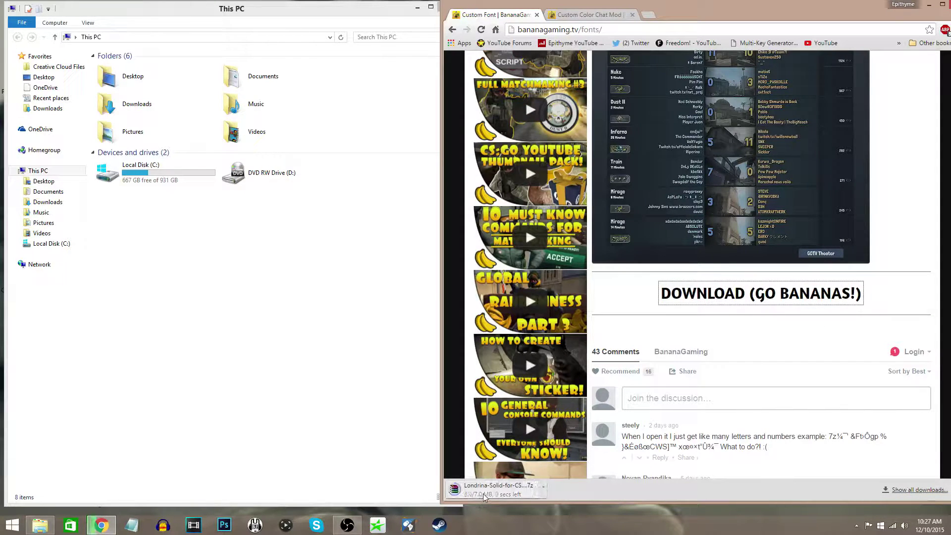
pyautogui.click(489, 491)
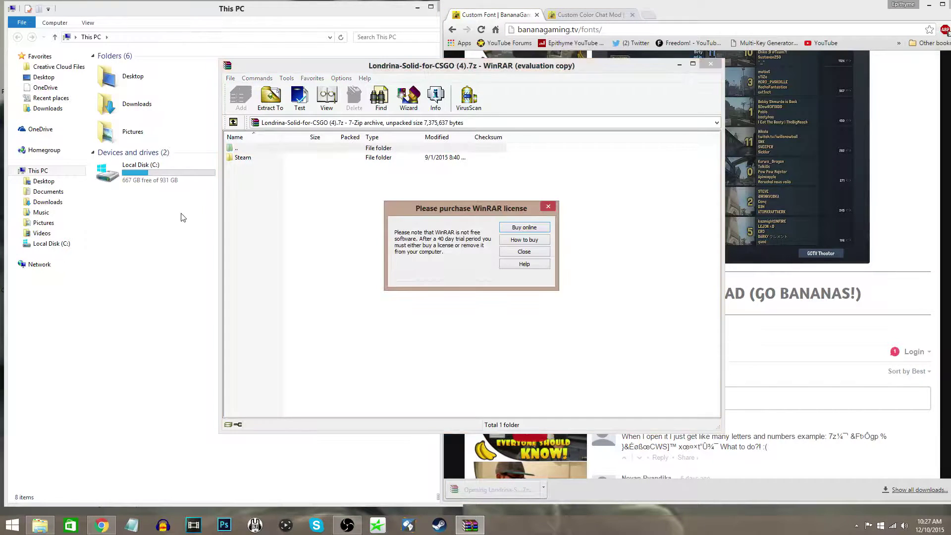
pyautogui.click(548, 206)
# Drag the archive's Steam folder into C:\Program Files (x86), replacing existing files.
pyautogui.click(154, 182)
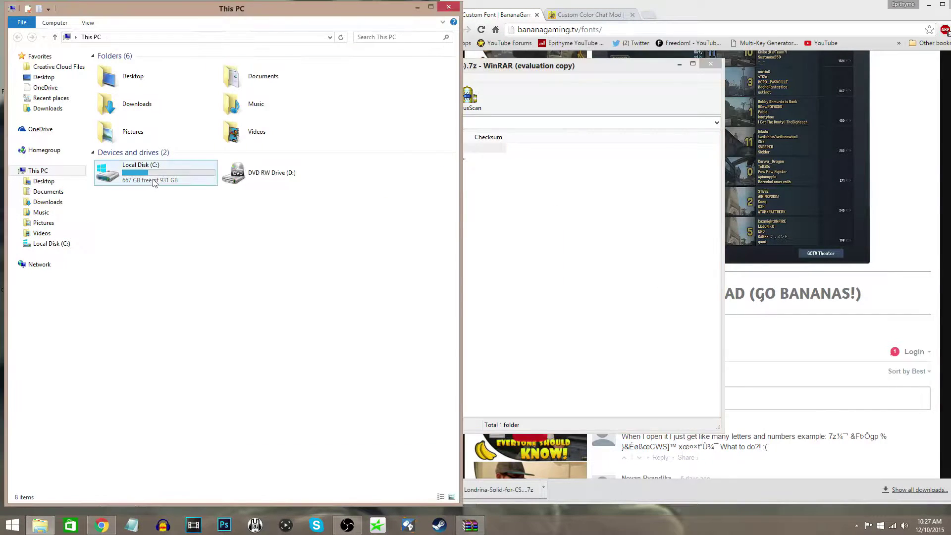
pyautogui.doubleClick(153, 175)
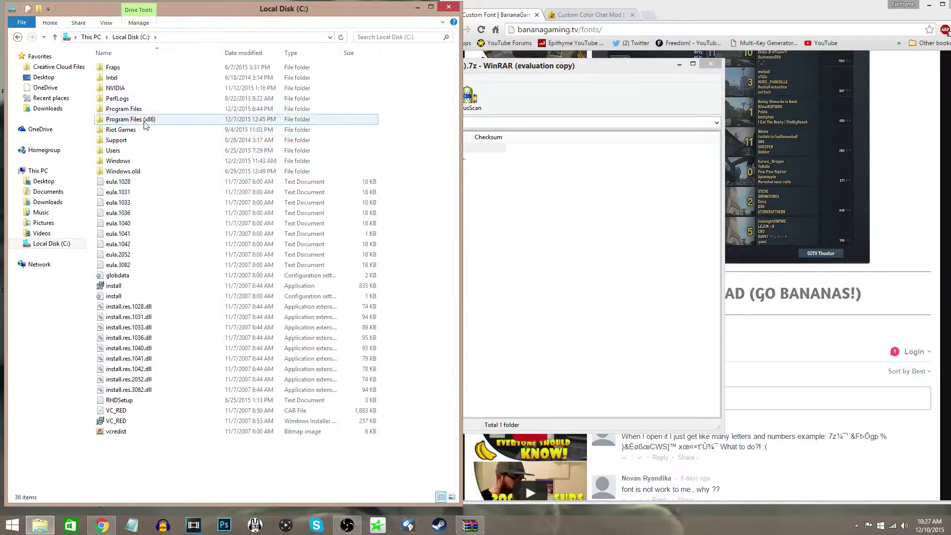
pyautogui.doubleClick(146, 124)
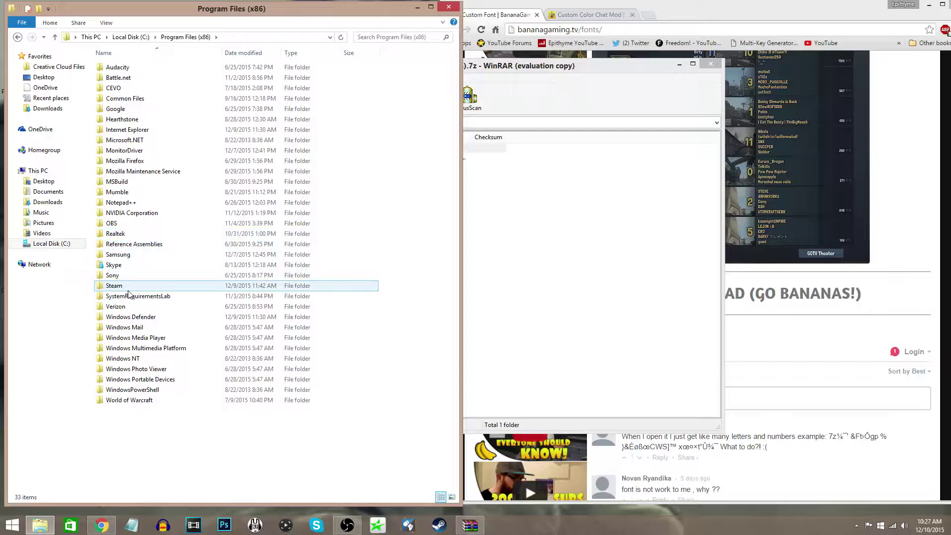
pyautogui.click(122, 288)
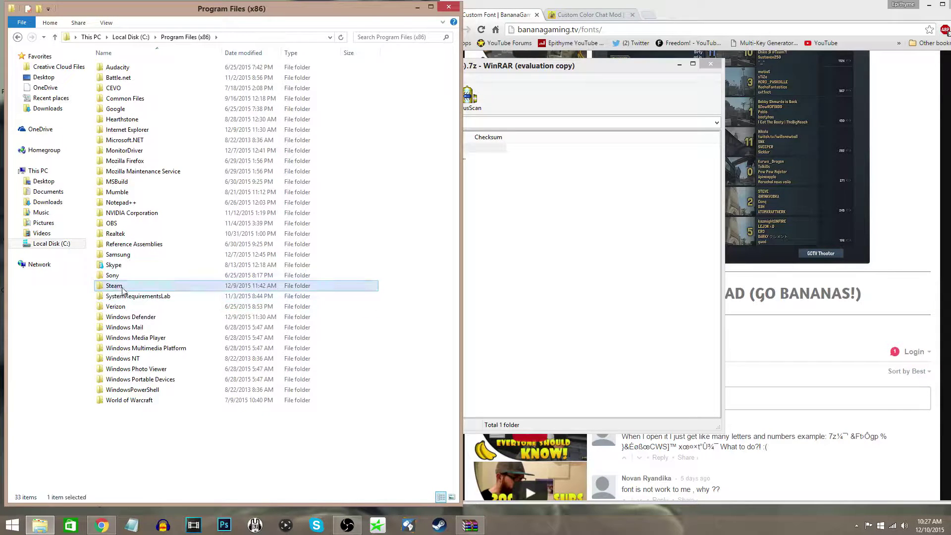
pyautogui.click(558, 94)
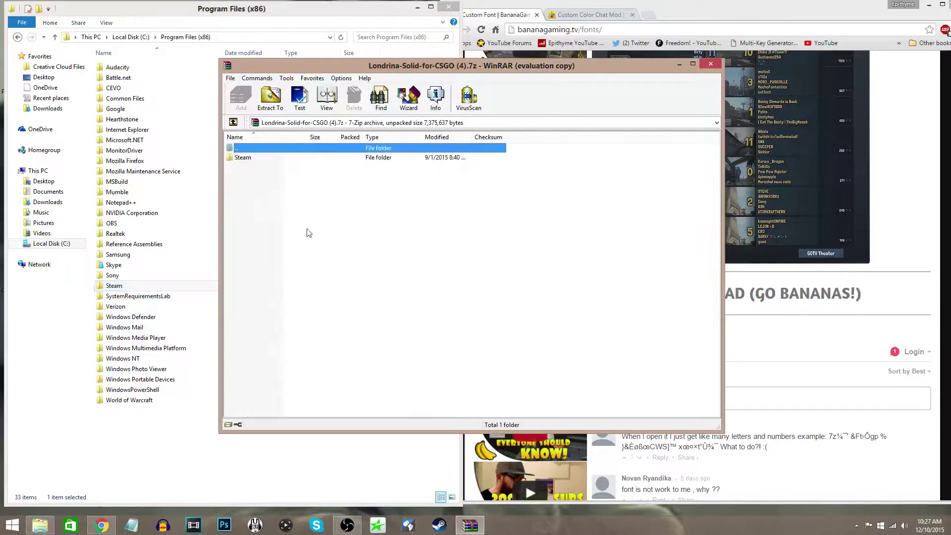
pyautogui.moveTo(249, 160); pyautogui.dragTo(153, 440)
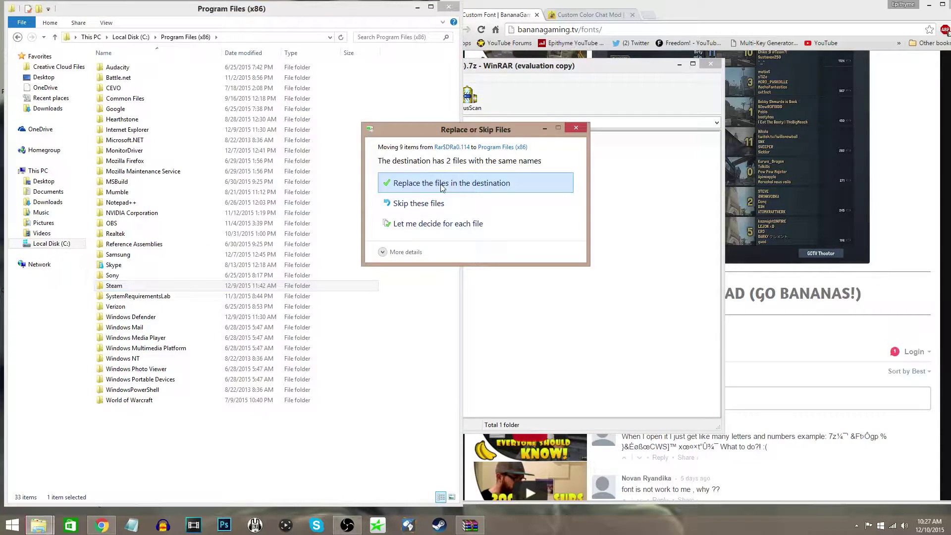
pyautogui.click(442, 185)
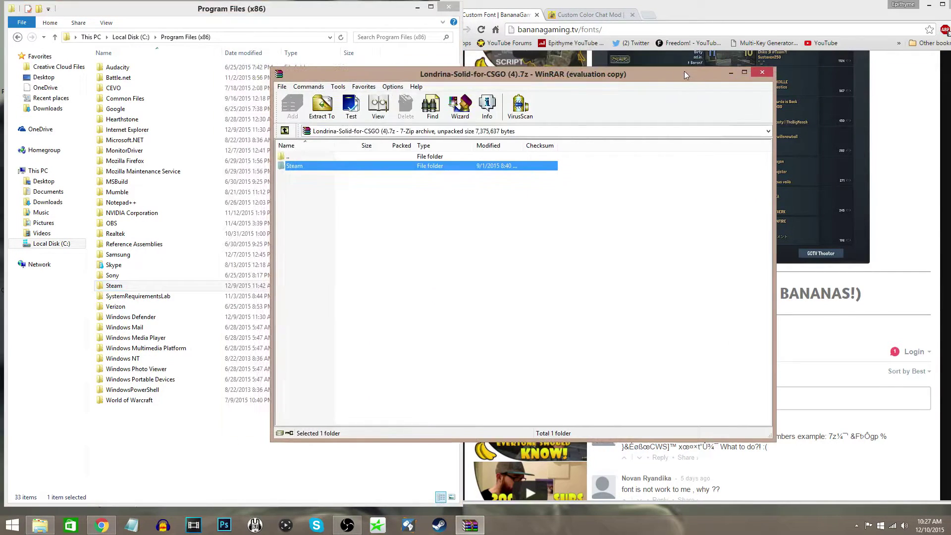
# Download csgo_bananagaming (2).7z from the Custom Color Chat Mod page and open it in WinRAR.
pyautogui.click(748, 71)
pyautogui.click(590, 14)
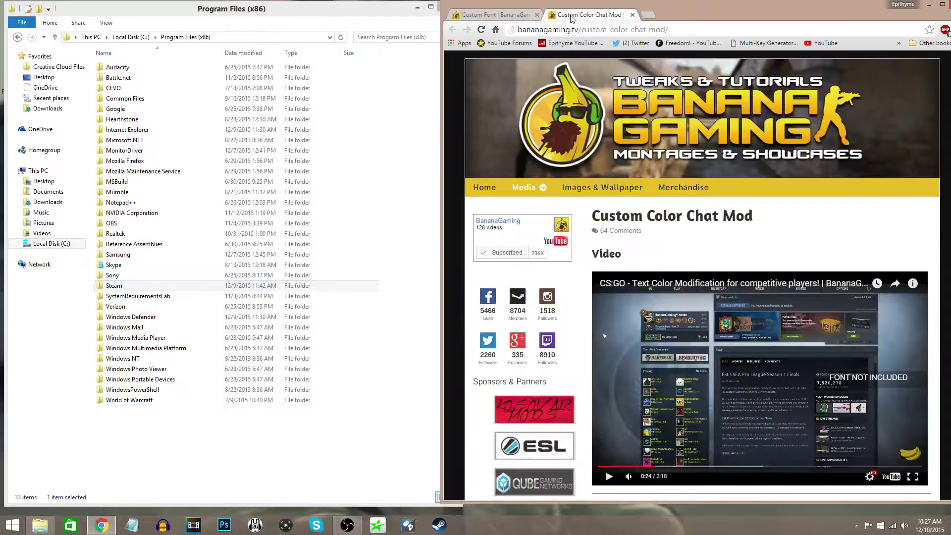
pyautogui.scroll(-5, 678, 235)
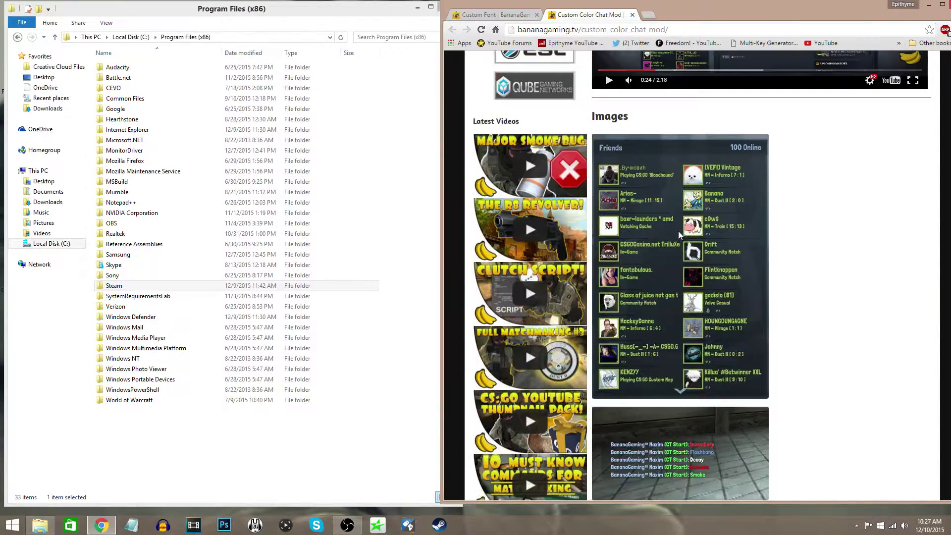
pyautogui.scroll(-8, 679, 235)
pyautogui.click(728, 295)
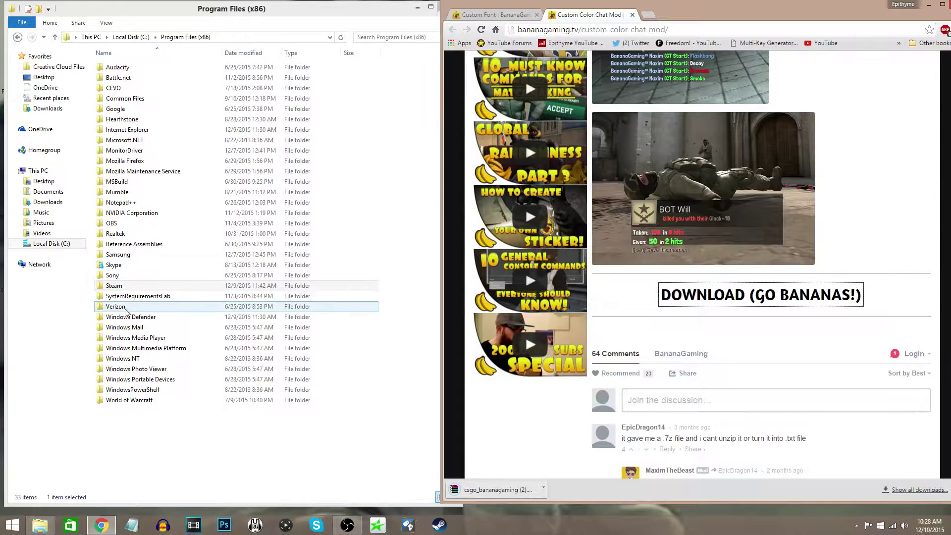
pyautogui.click(124, 287)
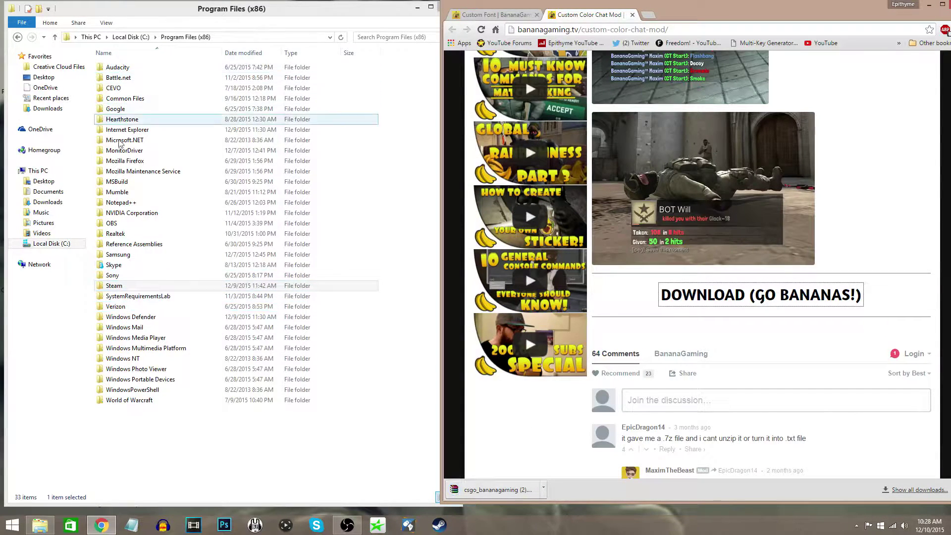
pyautogui.click(506, 498)
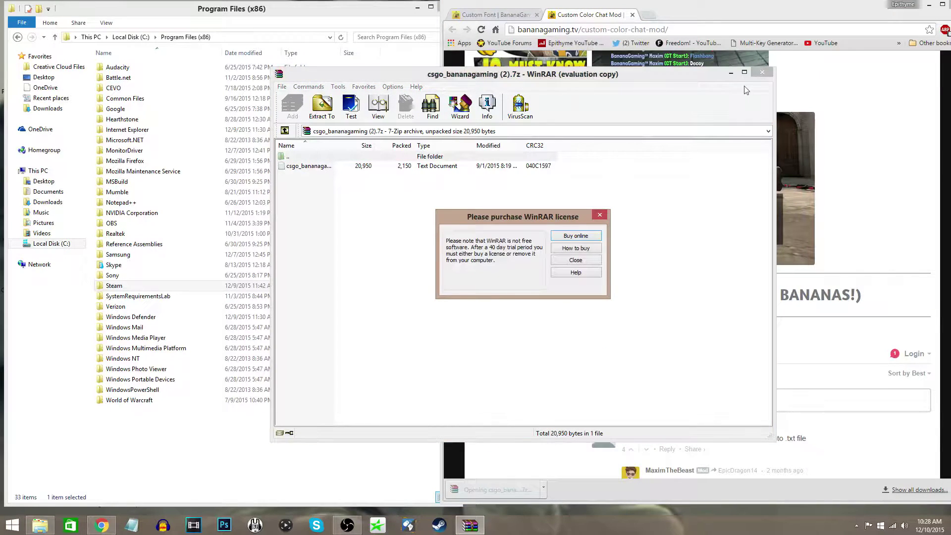
# Open Steam\steamapps\common\Counter-Strike Global Offensive\csgo\resource in File Explorer.
pyautogui.click(575, 260)
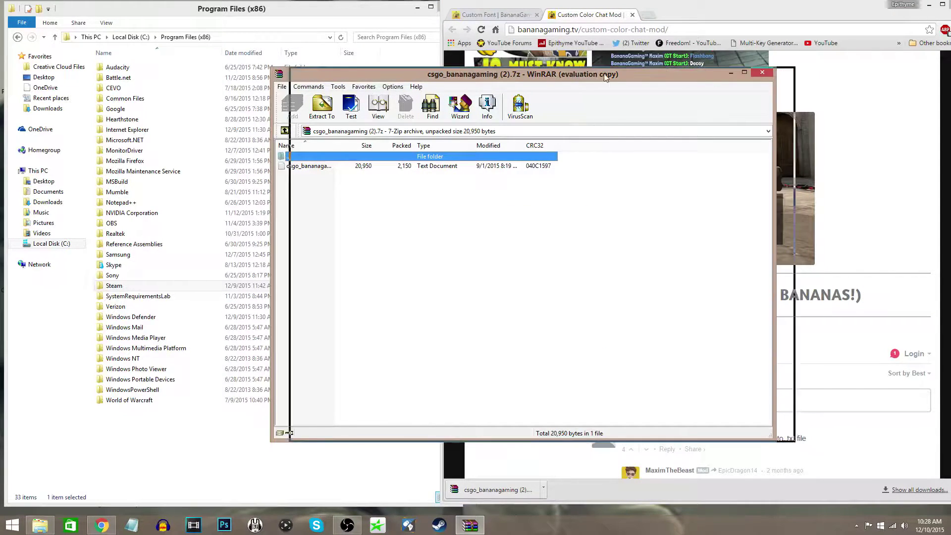
pyautogui.moveTo(578, 75); pyautogui.dragTo(673, 71)
pyautogui.click(164, 404)
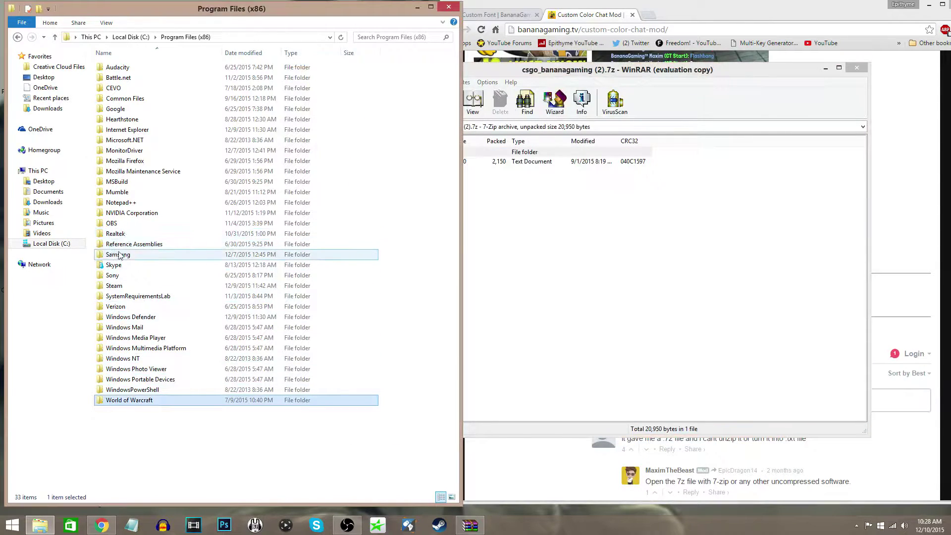
pyautogui.doubleClick(114, 286)
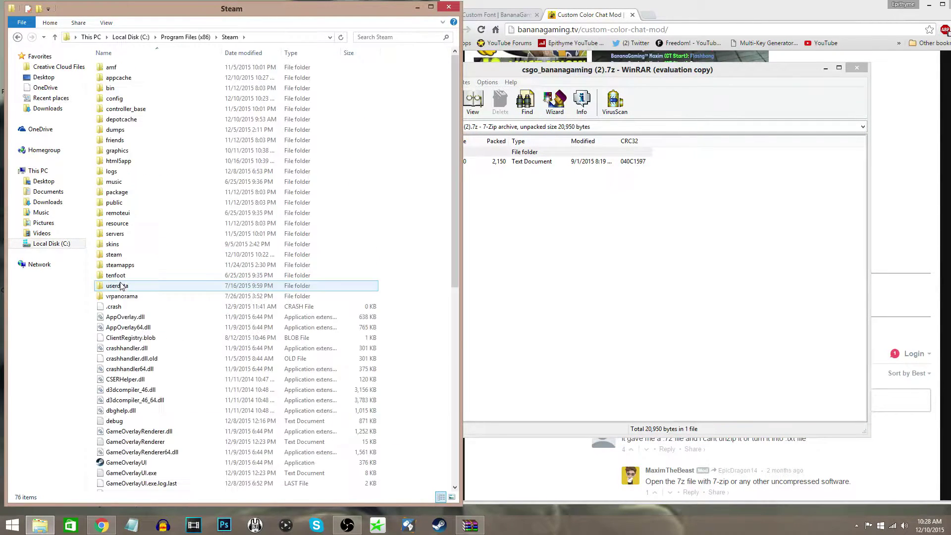
pyautogui.doubleClick(121, 265)
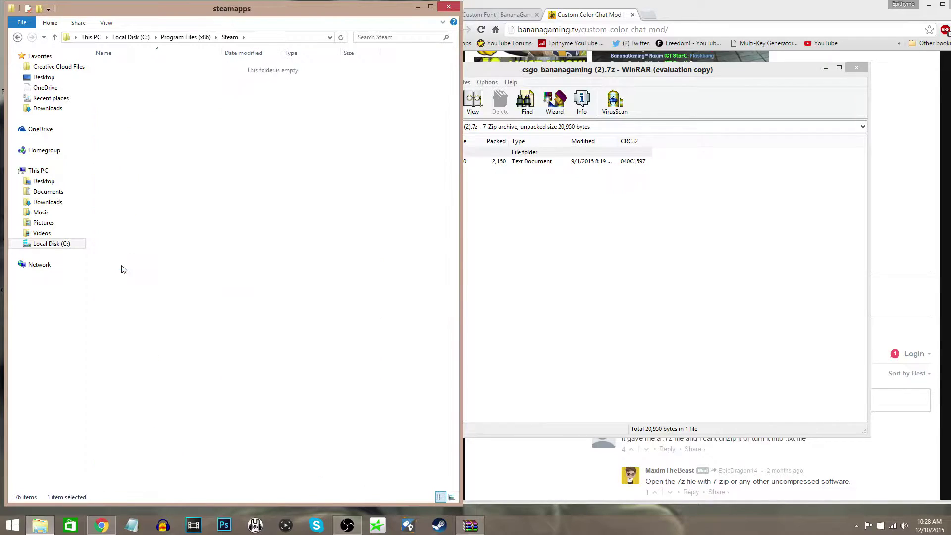
pyautogui.doubleClick(124, 67)
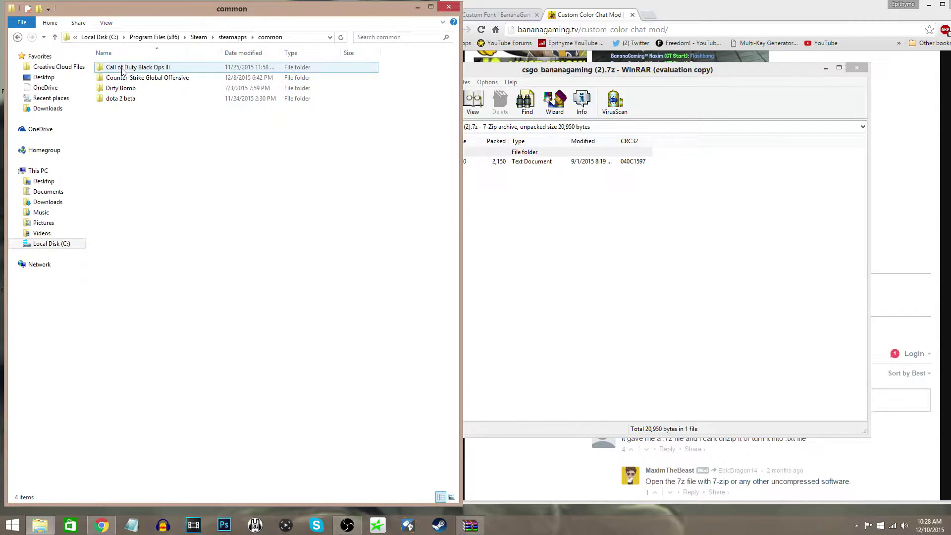
pyautogui.doubleClick(127, 79)
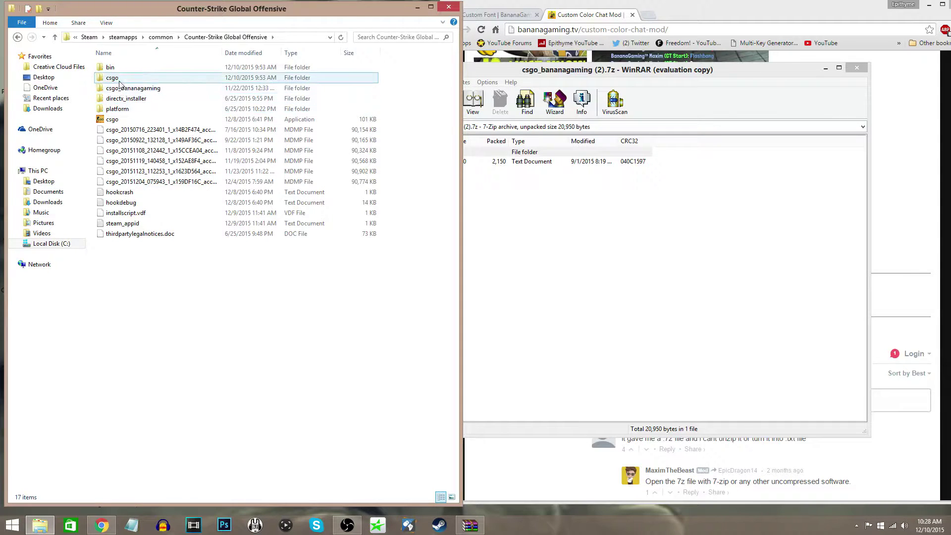
pyautogui.click(125, 81)
pyautogui.doubleClick(126, 83)
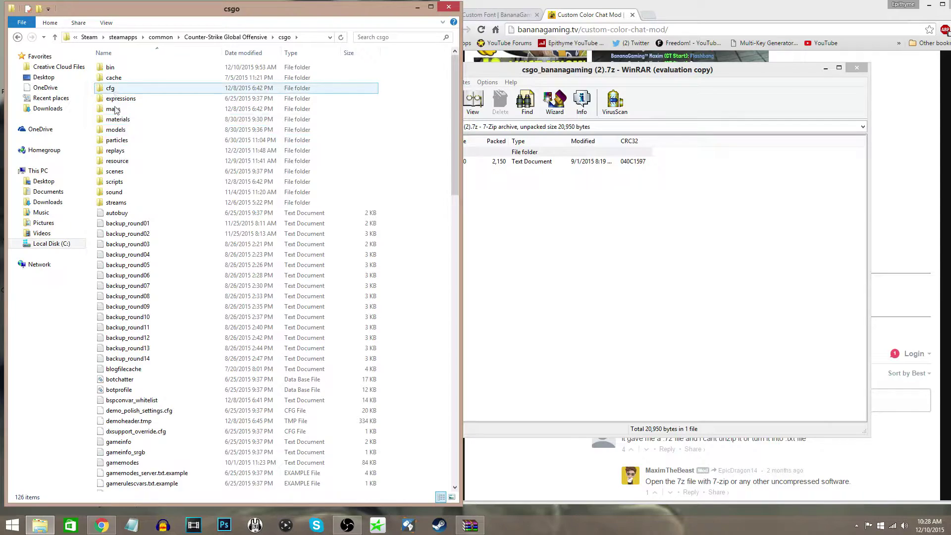
pyautogui.doubleClick(117, 161)
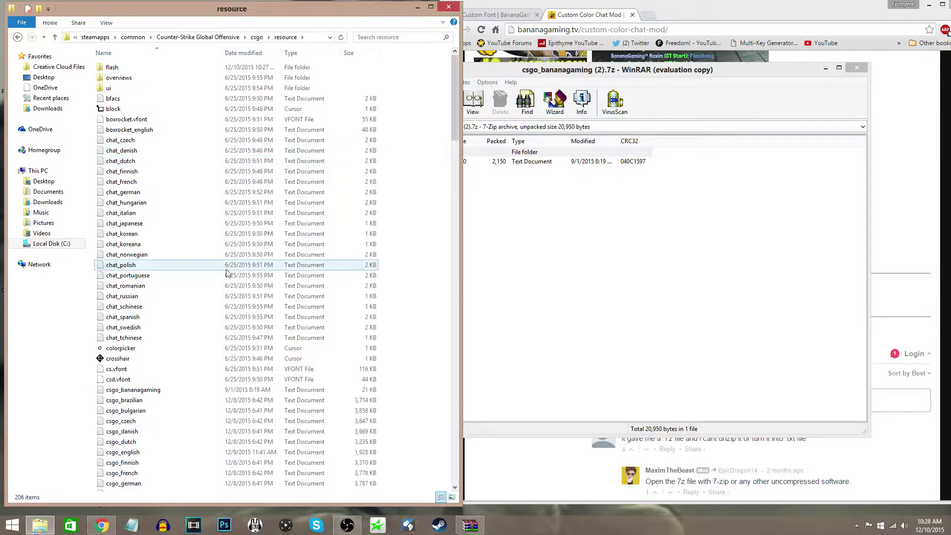
# Move csgo_bananagaming.txt from the archive into the resource folder, replacing the old copy.
pyautogui.click(553, 189)
pyautogui.click(421, 177)
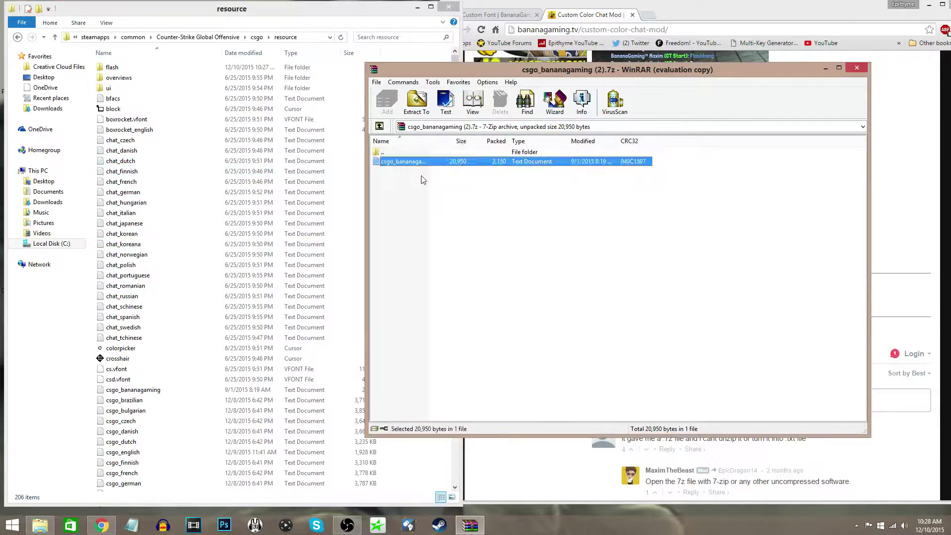
pyautogui.moveTo(422, 178); pyautogui.dragTo(450, 185)
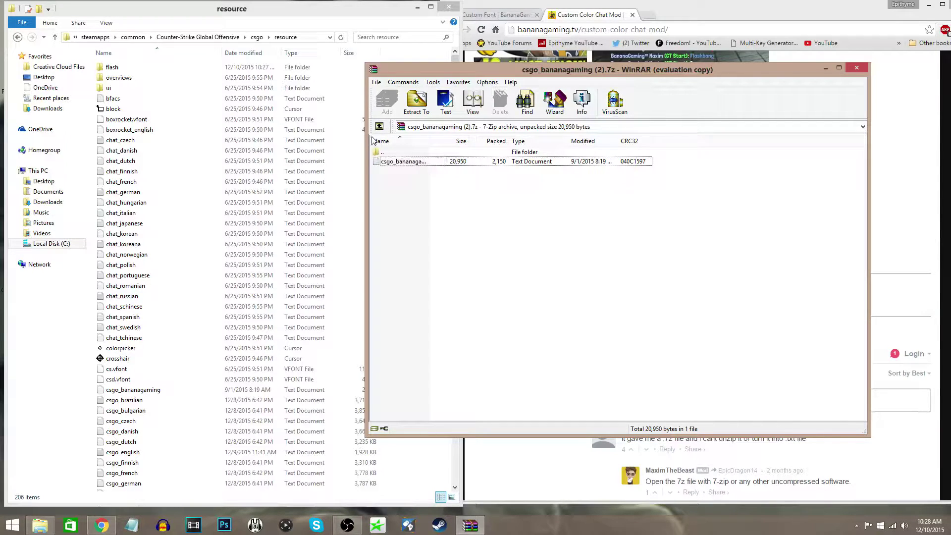
pyautogui.moveTo(406, 162); pyautogui.dragTo(207, 269)
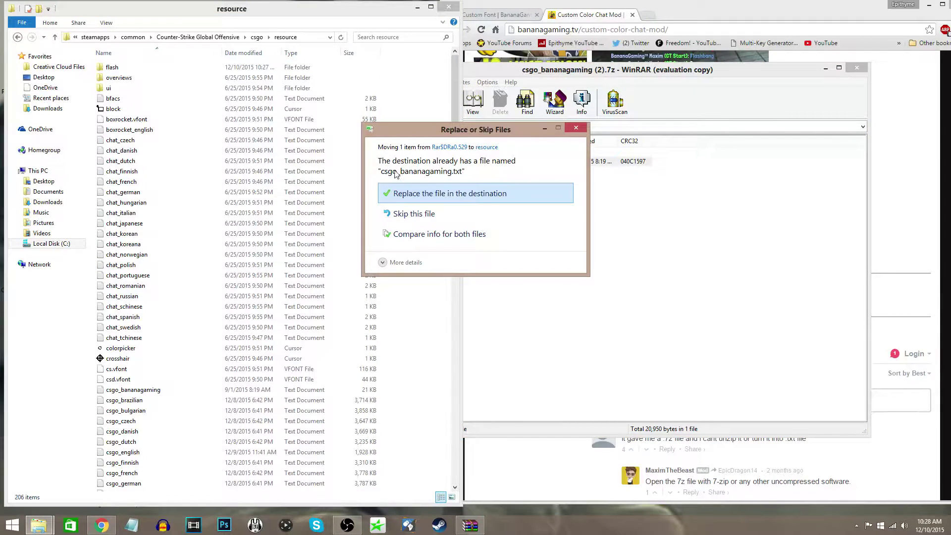
pyautogui.click(425, 194)
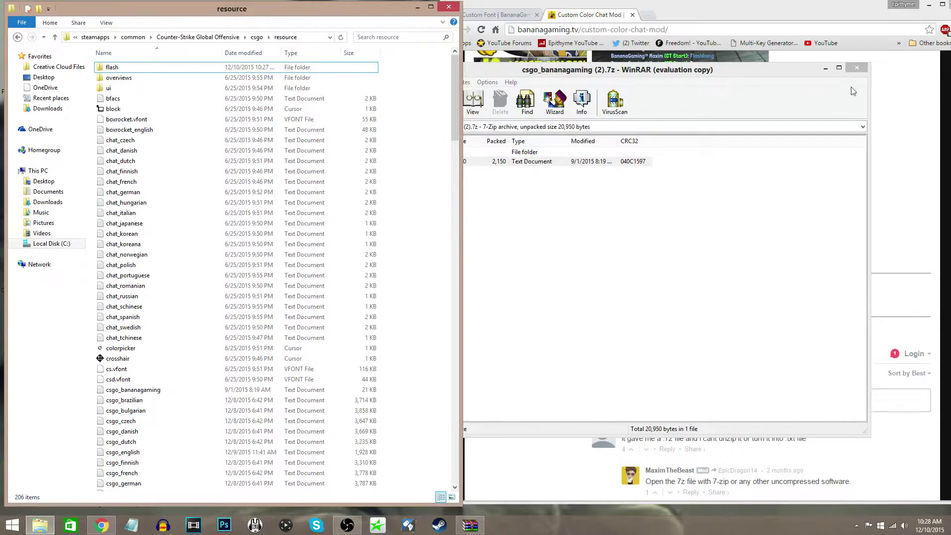
pyautogui.click(857, 68)
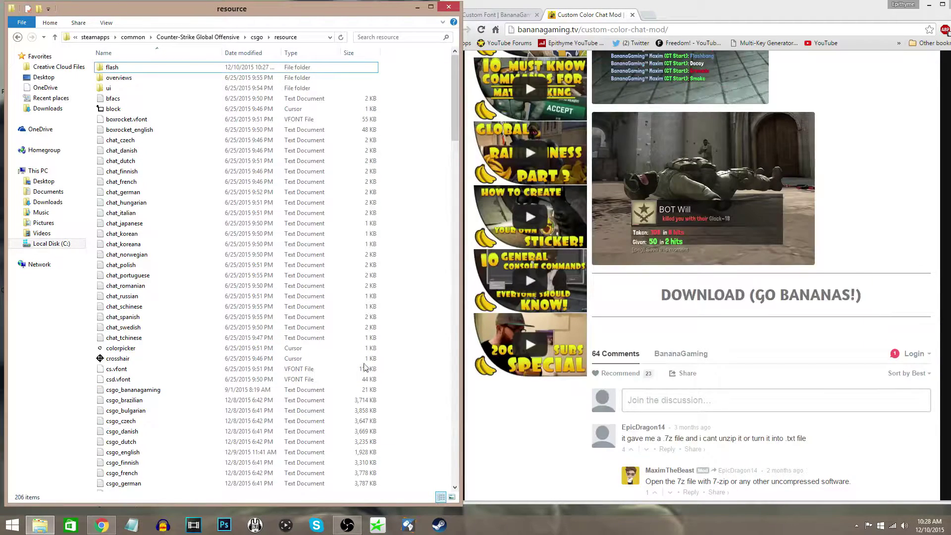
pyautogui.click(439, 524)
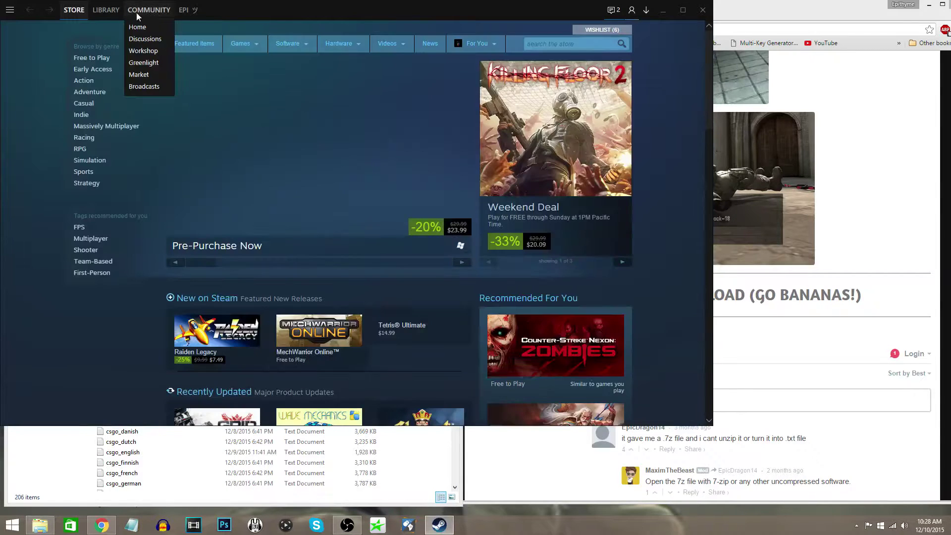
# Confirm CS:GO's launch options contain -language bananagaming and accept them.
pyautogui.moveTo(193, 12)
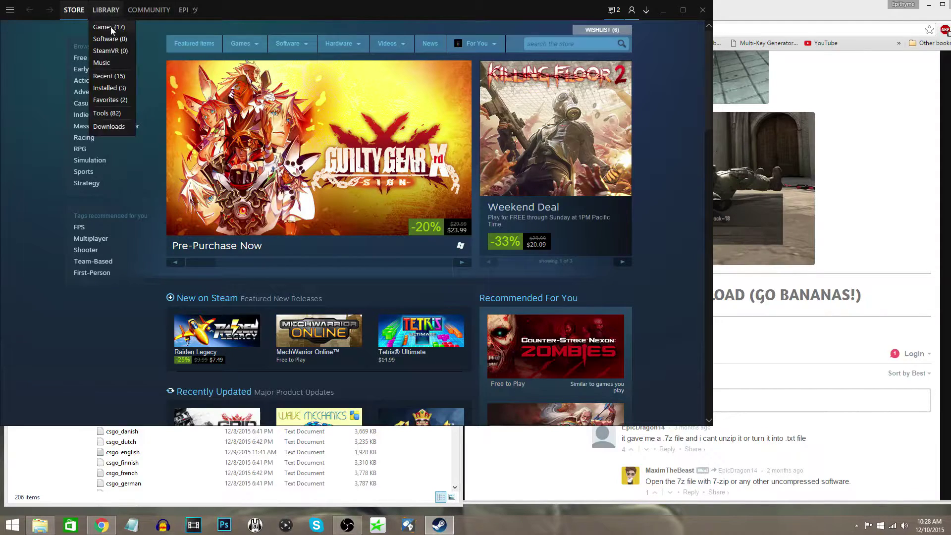
pyautogui.click(111, 27)
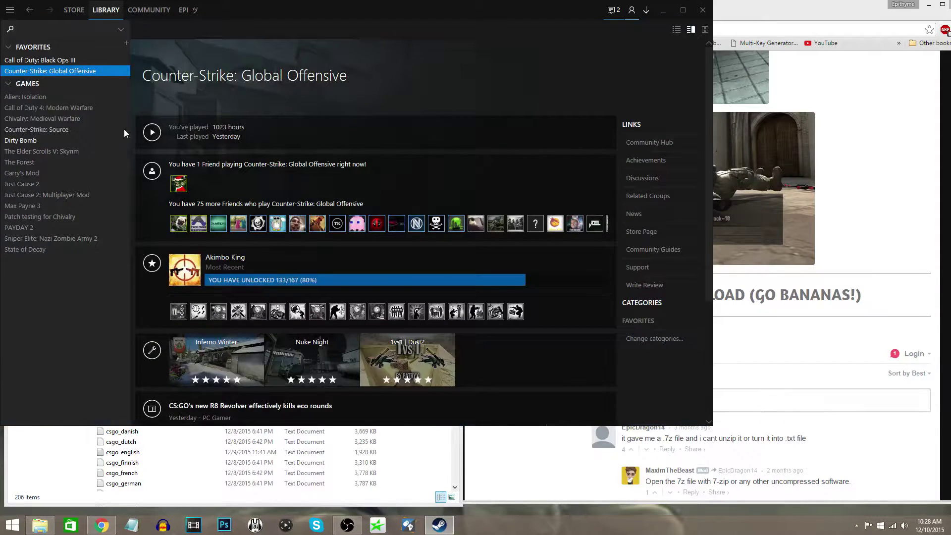
pyautogui.rightClick(71, 72)
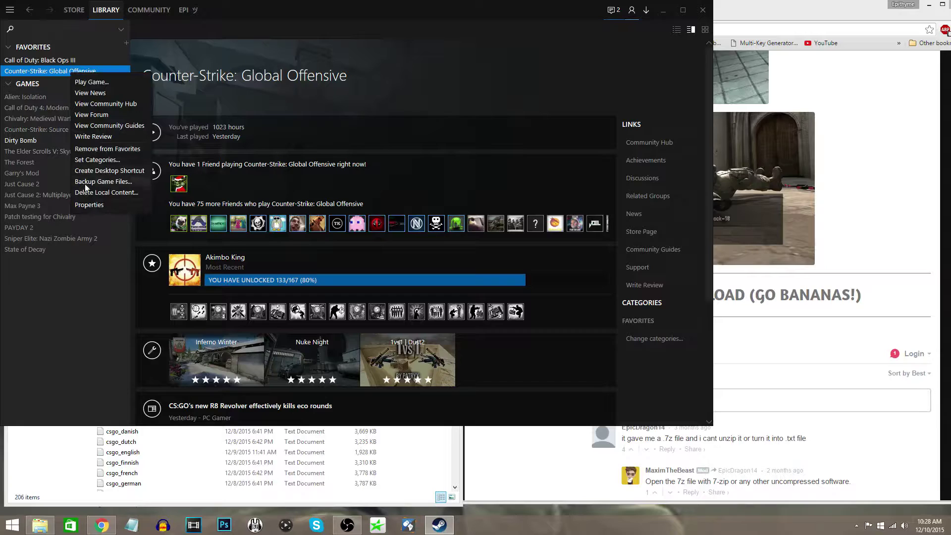
pyautogui.click(88, 204)
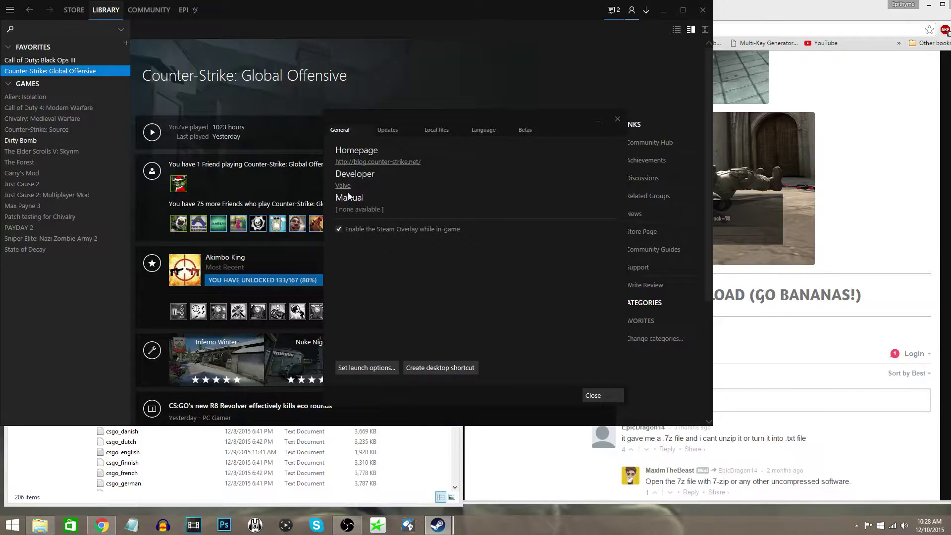
pyautogui.click(377, 366)
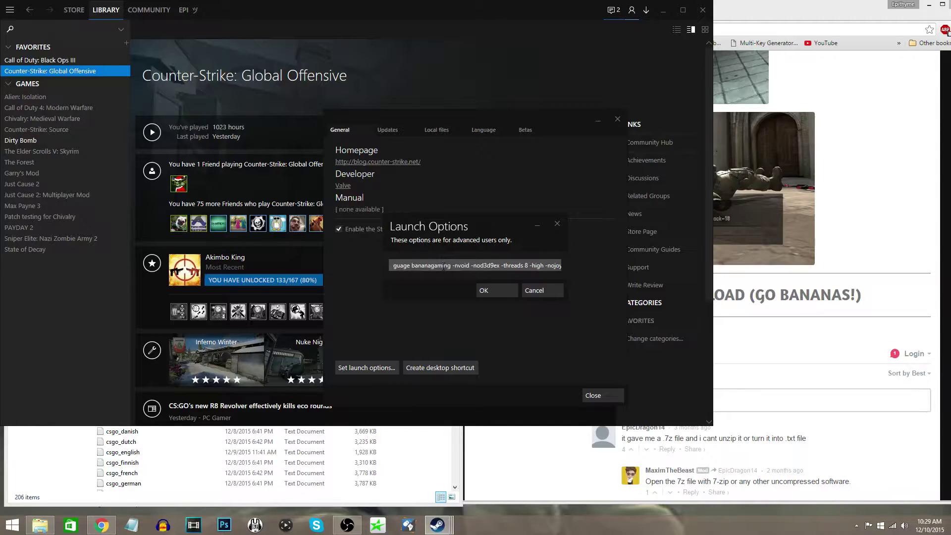
pyautogui.press('Left')
pyautogui.press('Left')
pyautogui.press('Left')
pyautogui.press('Left')
pyautogui.press('Left')
pyautogui.press('Left')
pyautogui.press('Left')
pyautogui.moveTo(468, 266); pyautogui.dragTo(395, 265)
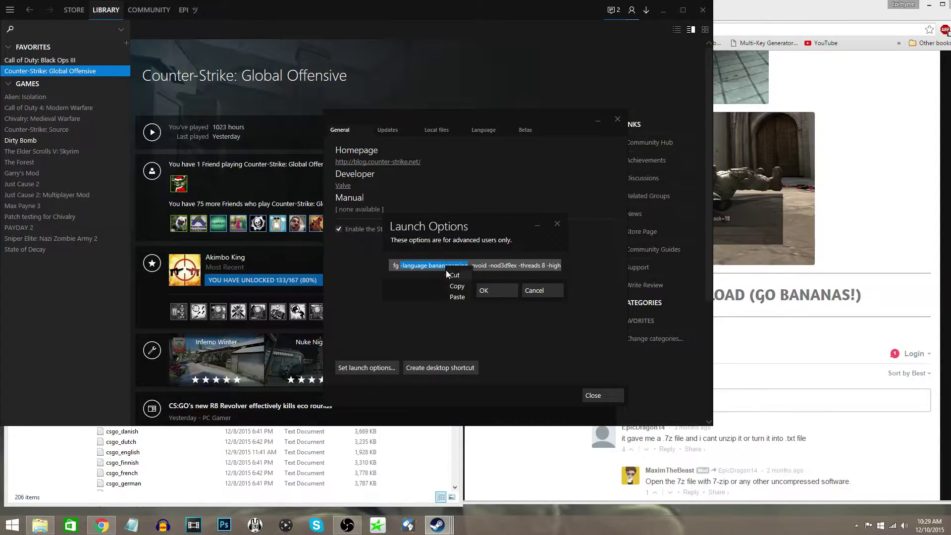
pyautogui.press('Escape')
pyautogui.press('Escape')
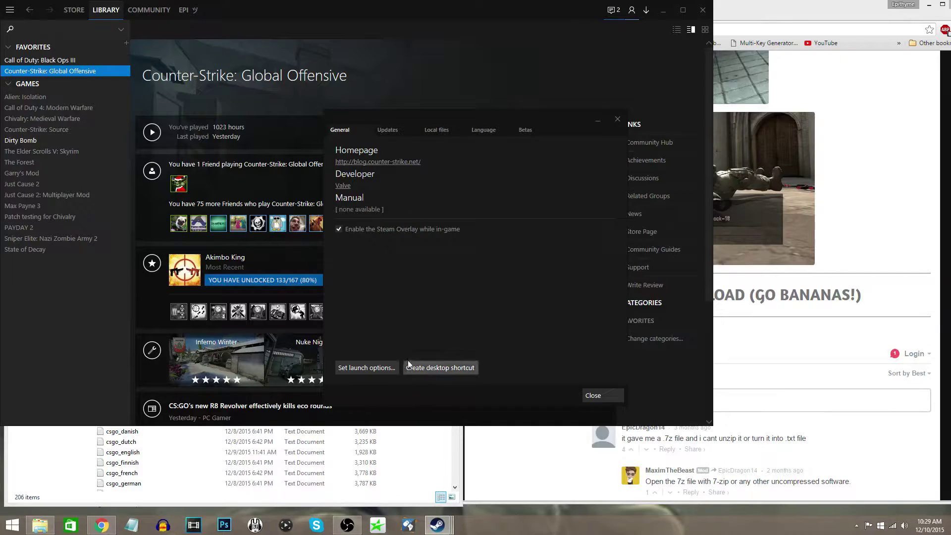
pyautogui.click(368, 367)
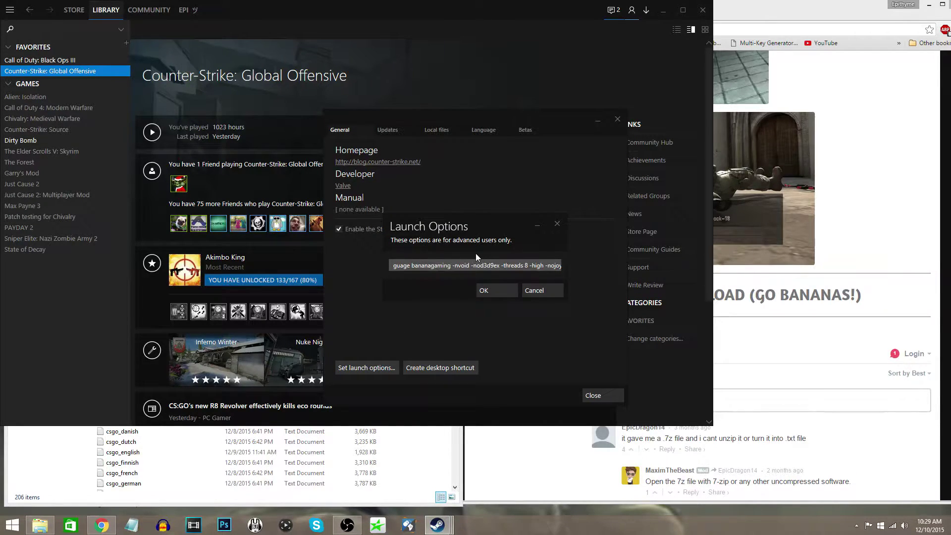
pyautogui.moveTo(452, 266); pyautogui.dragTo(394, 265)
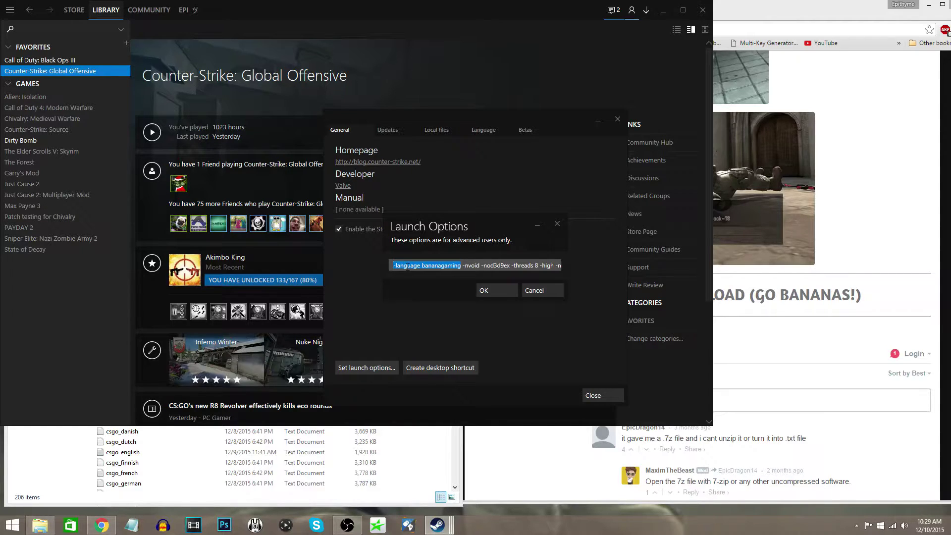
pyautogui.click(489, 290)
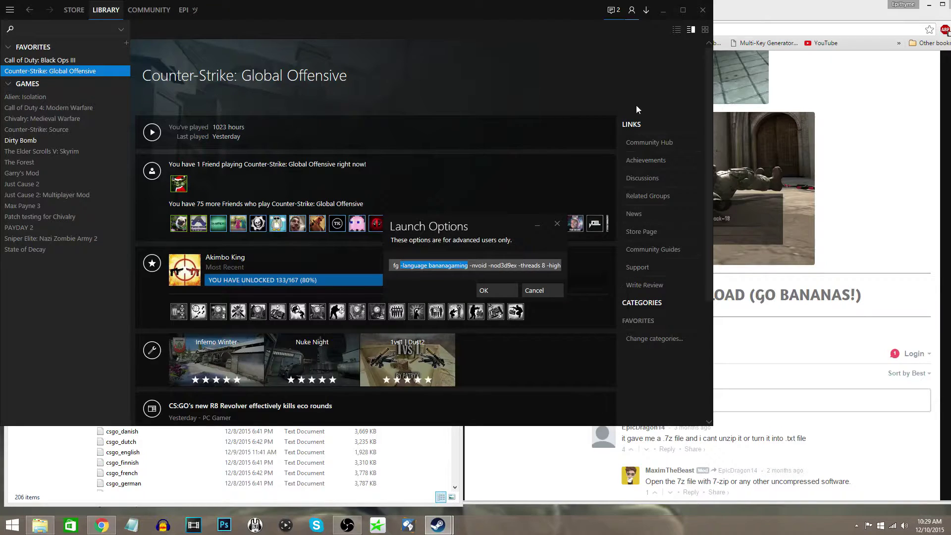
# Close Steam and the launch options window, and minimize Chrome and the resource folder.
pyautogui.click(703, 9)
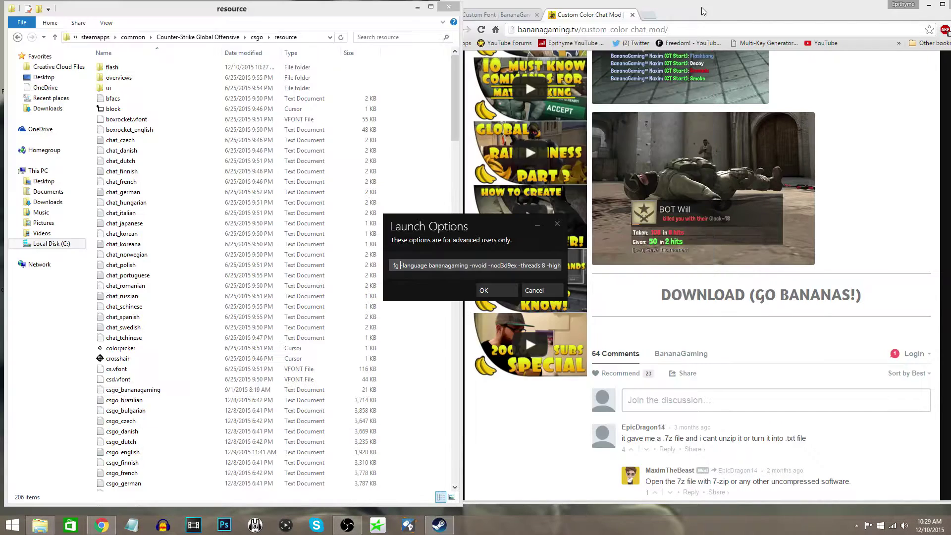
pyautogui.click(530, 290)
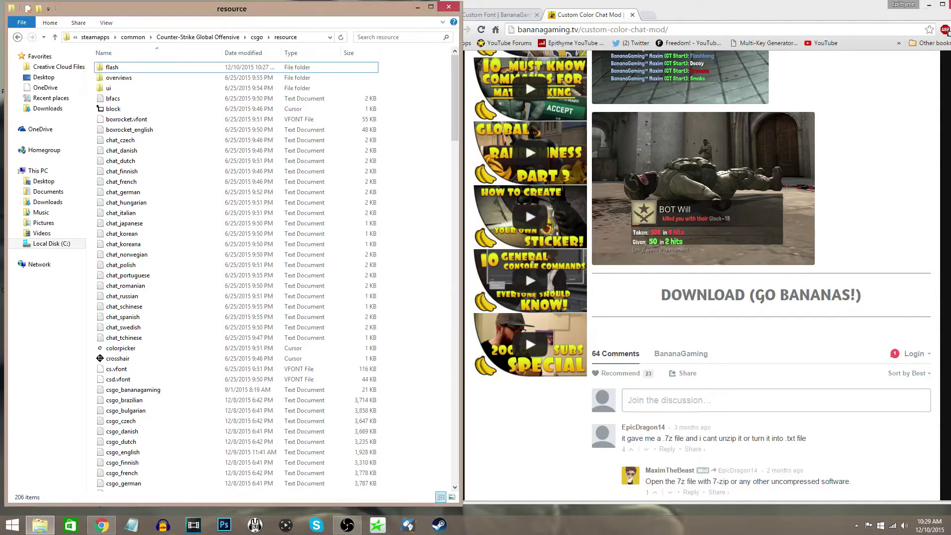
pyautogui.click(931, 6)
pyautogui.click(391, 5)
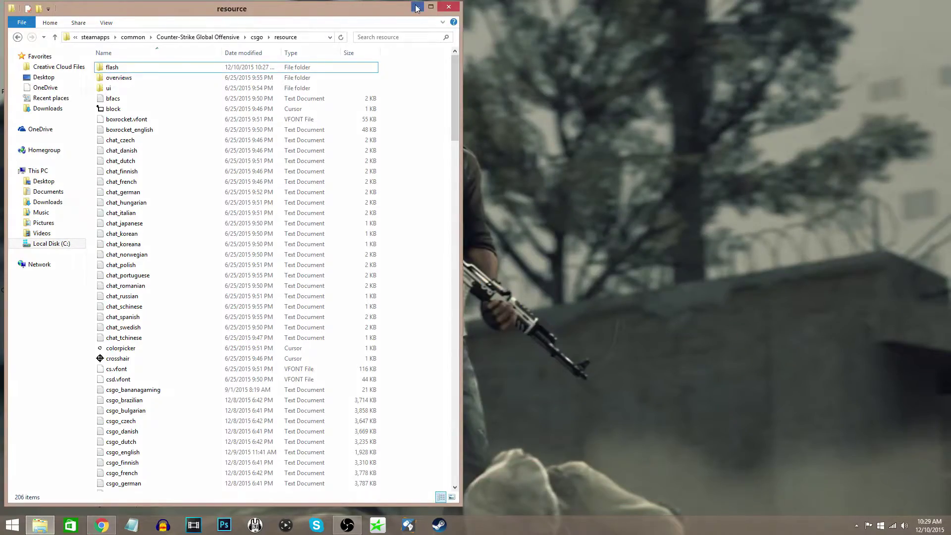
pyautogui.click(415, 6)
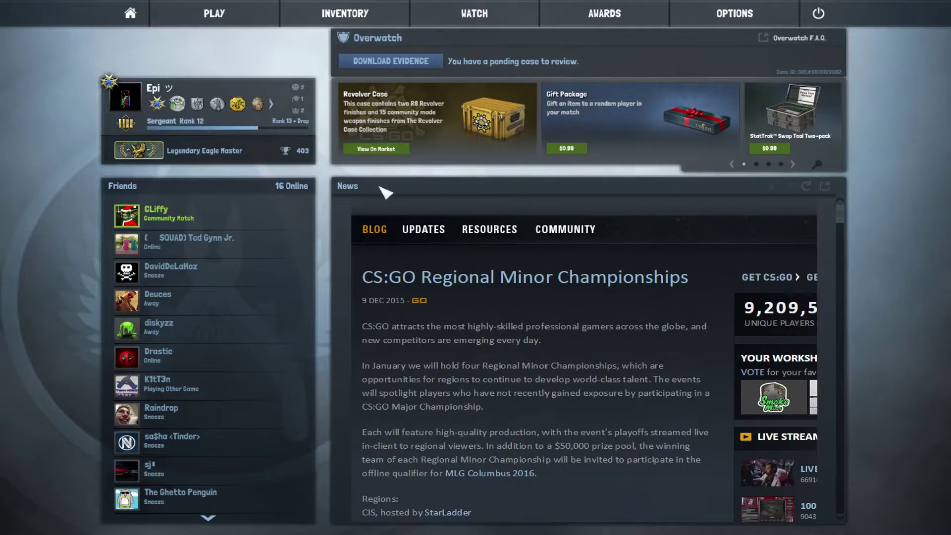
# Browse the CS:GO main menu news, then choose Offline With Bots from the PLAY menu.
pyautogui.scroll(-5, 475, 391)
pyautogui.scroll(5, 478, 393)
pyautogui.scroll(-5, 485, 389)
pyautogui.scroll(5, 589, 415)
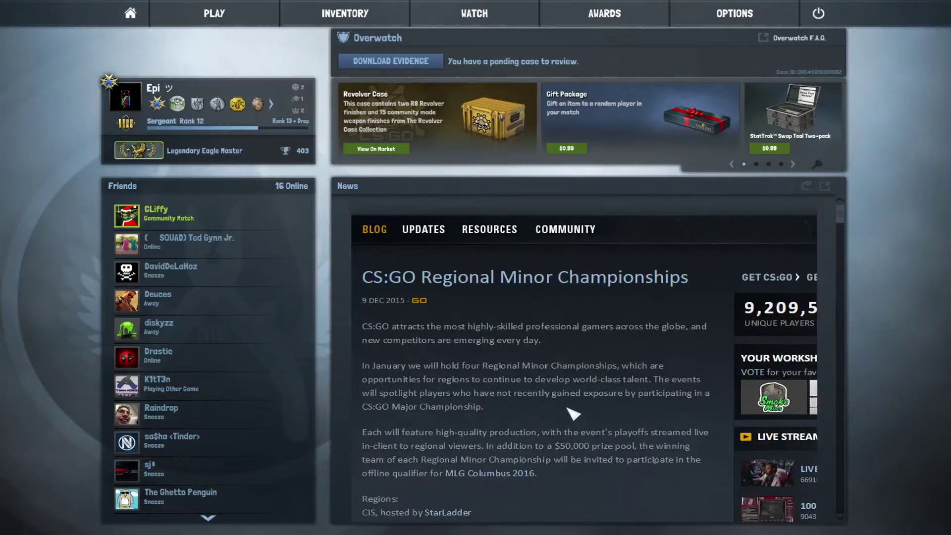
pyautogui.moveTo(193, 136)
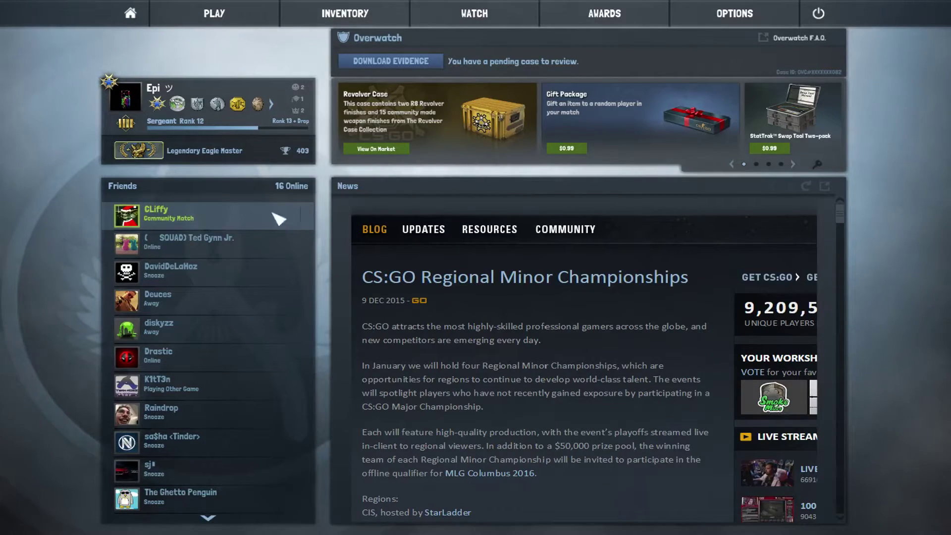
pyautogui.moveTo(237, 15)
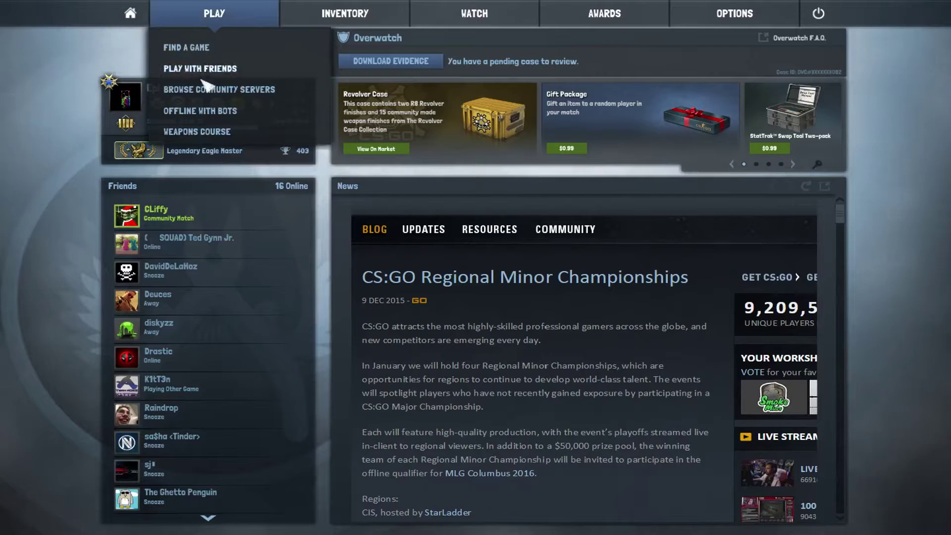
pyautogui.click(185, 116)
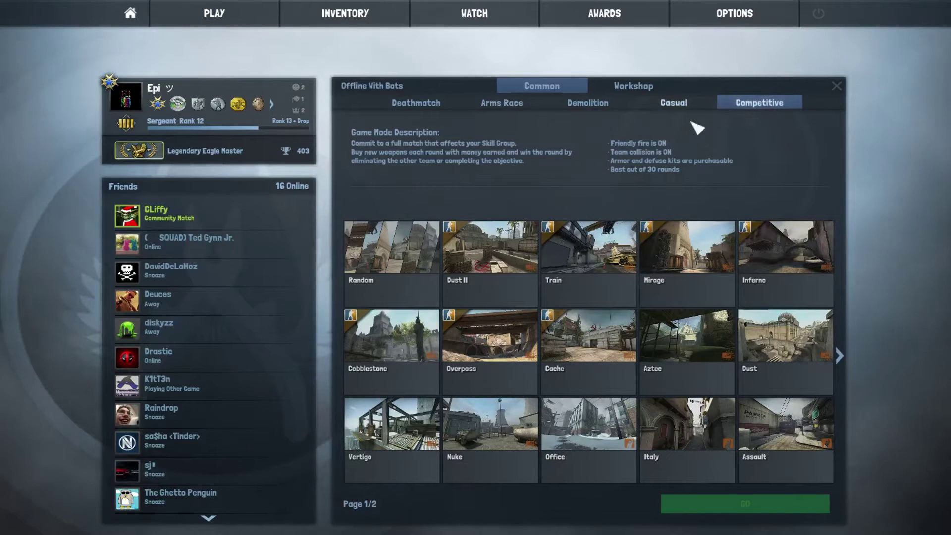
# Start the Dust II bot match and enter sv_cheats 1 and impulse 101 for $16000.
pyautogui.click(732, 510)
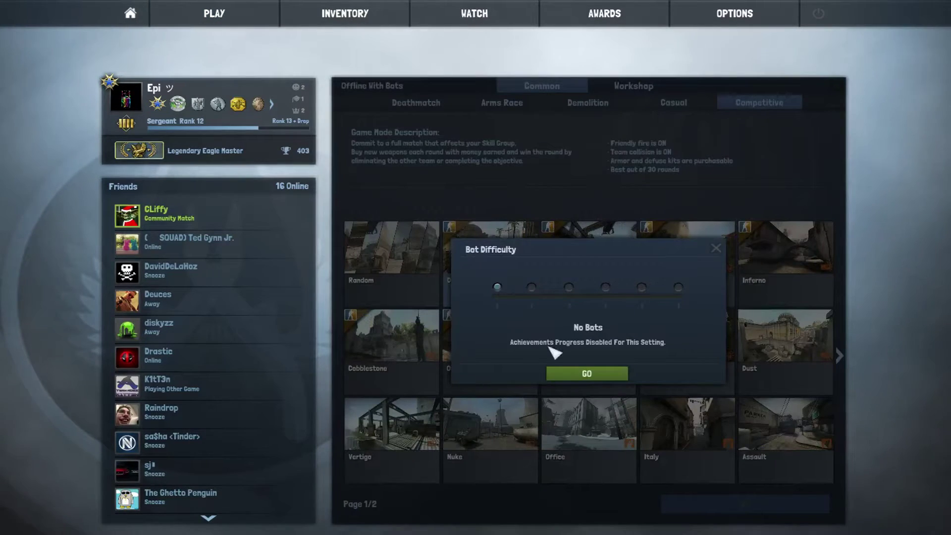
pyautogui.click(588, 374)
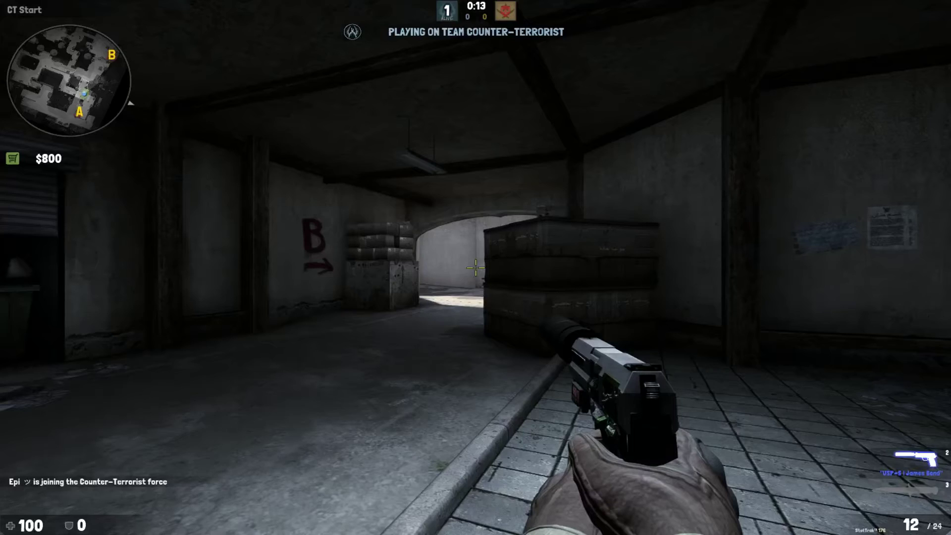
pyautogui.press('`')
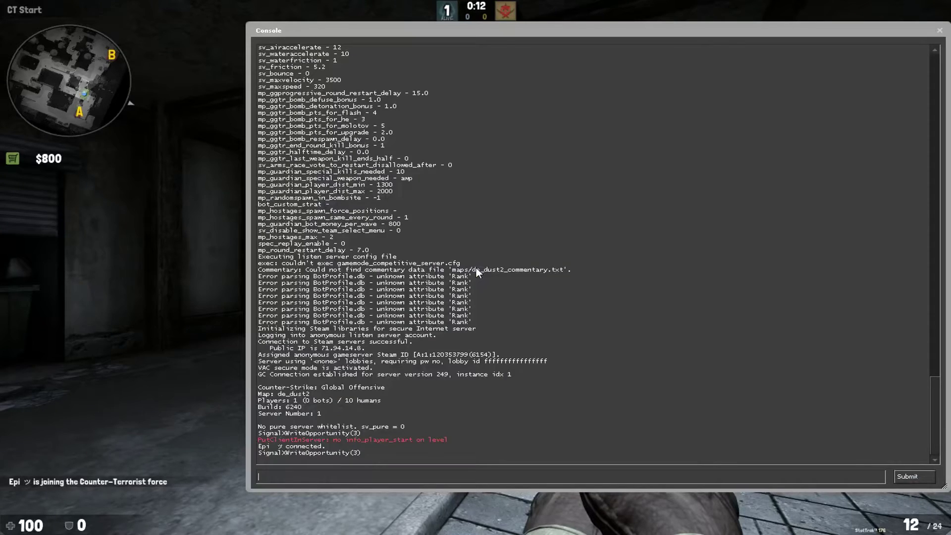
pyautogui.write('sv_cheats')
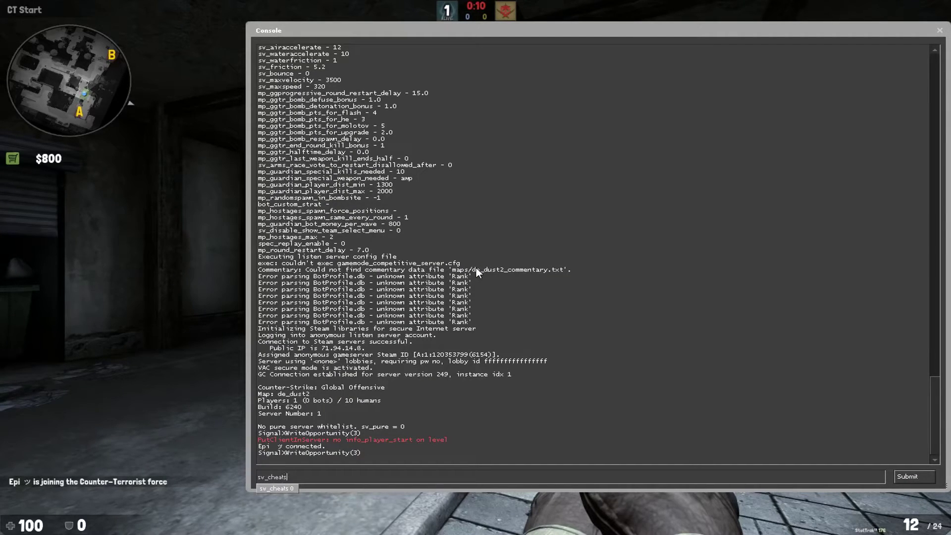
pyautogui.write(' 1')
pyautogui.press('Return')
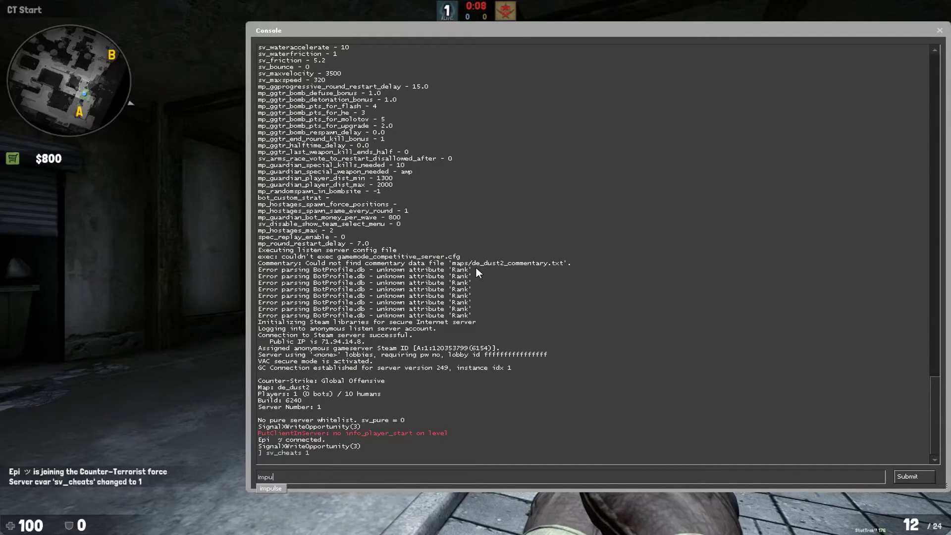
pyautogui.write('impulse 101')
pyautogui.press('Return')
# Close the console, select the incendiary grenade and throw it toward B.
pyautogui.press('`')
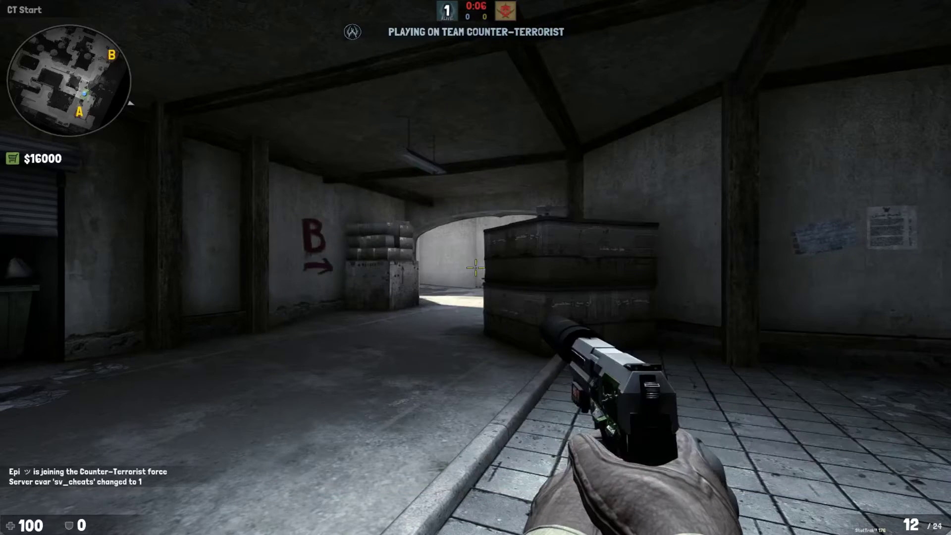
pyautogui.press('3')
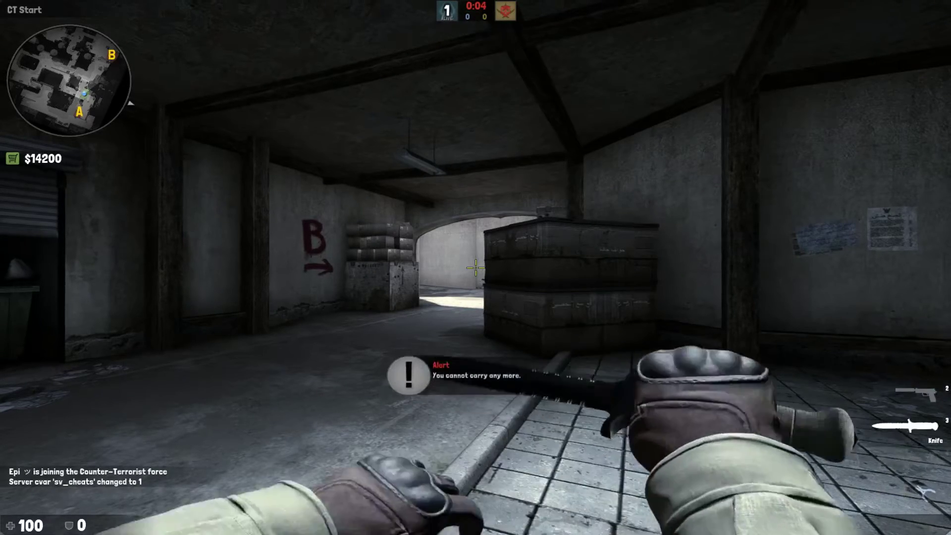
pyautogui.press('4')
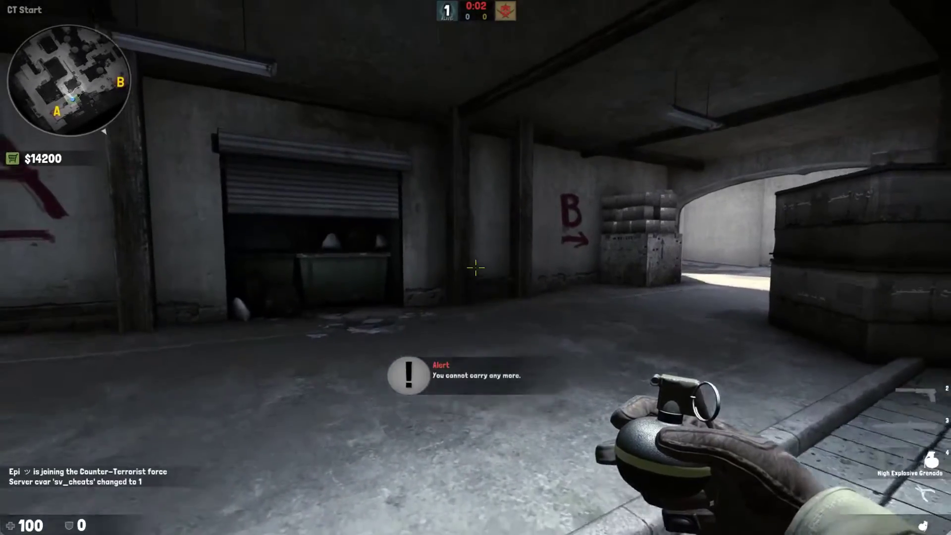
pyautogui.press('3')
pyautogui.press('4')
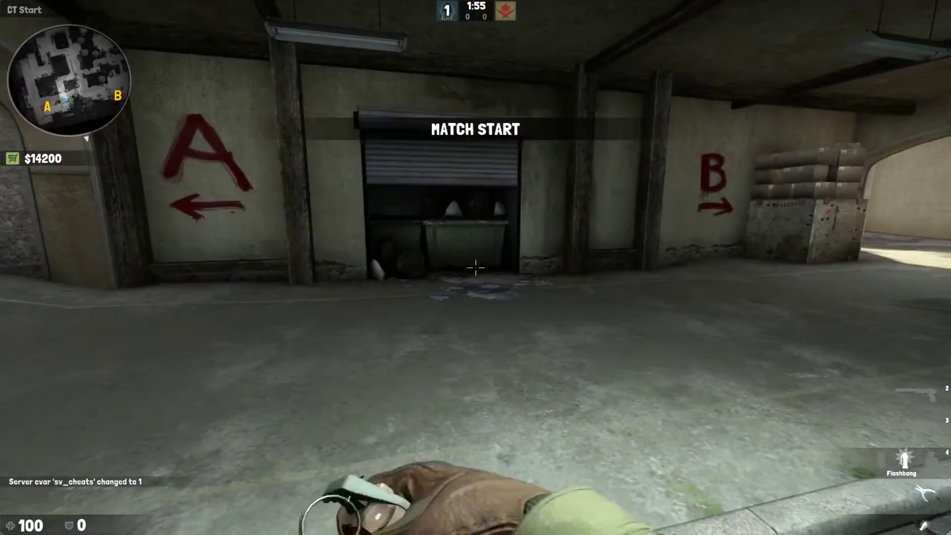
pyautogui.press('4')
pyautogui.press('w')
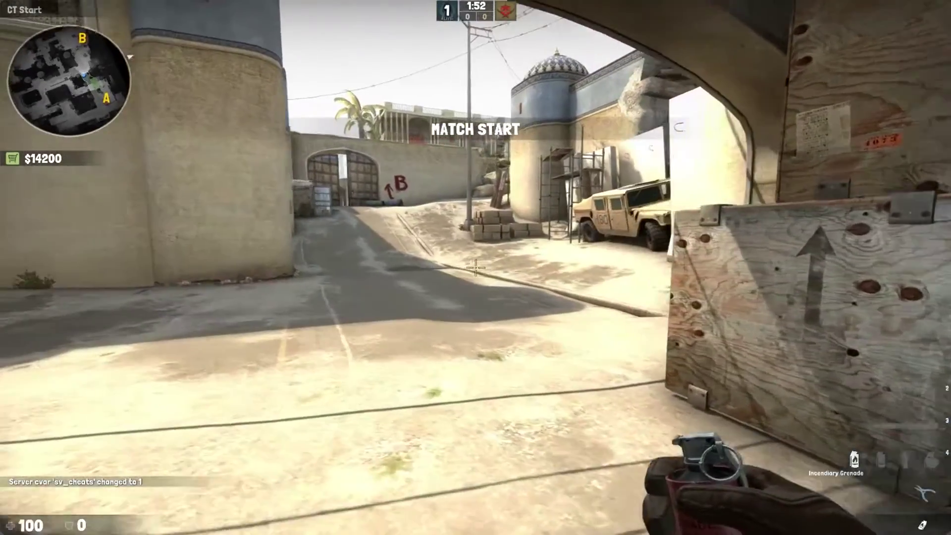
pyautogui.click(476, 267)
pyautogui.press('s')
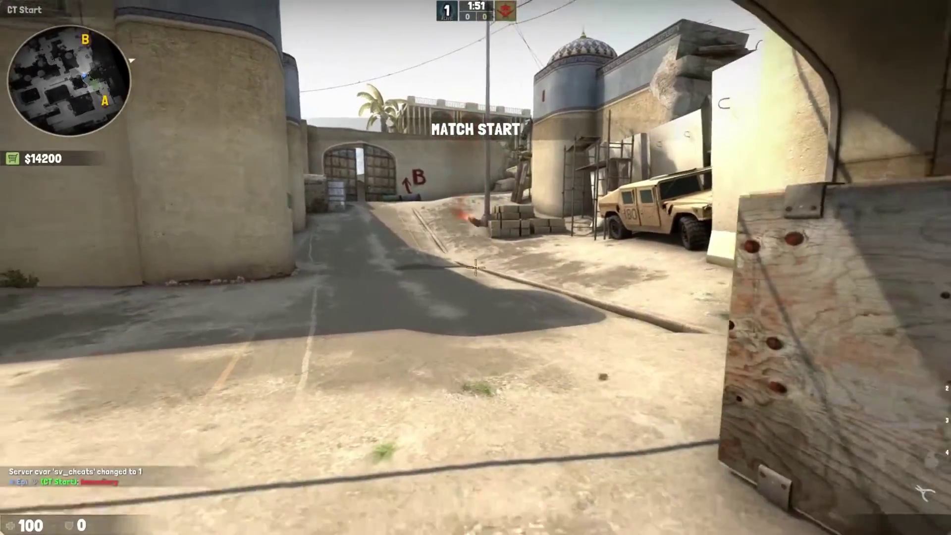
# Throw the smoke, HE grenade and flashbang, watching their coloured chat callouts.
pyautogui.press('4')
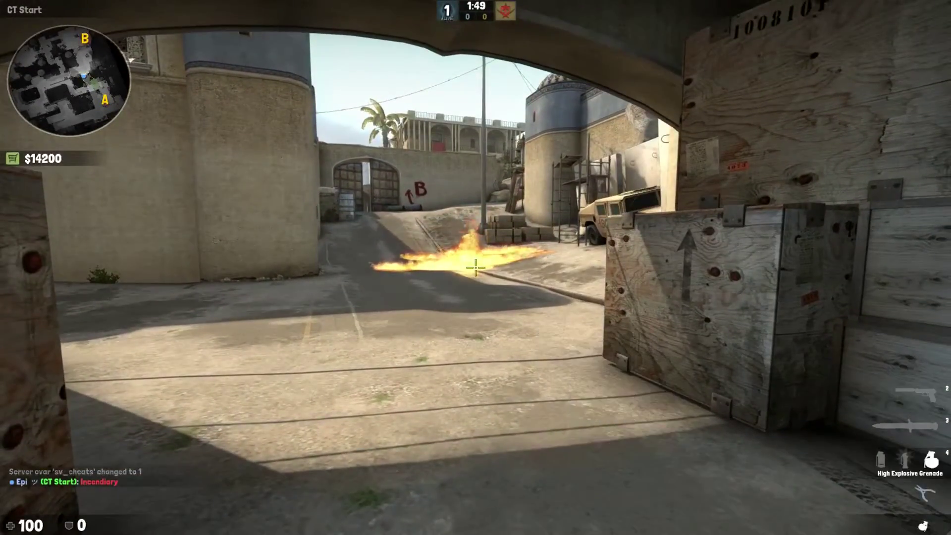
pyautogui.press('w')
pyautogui.click(475, 268)
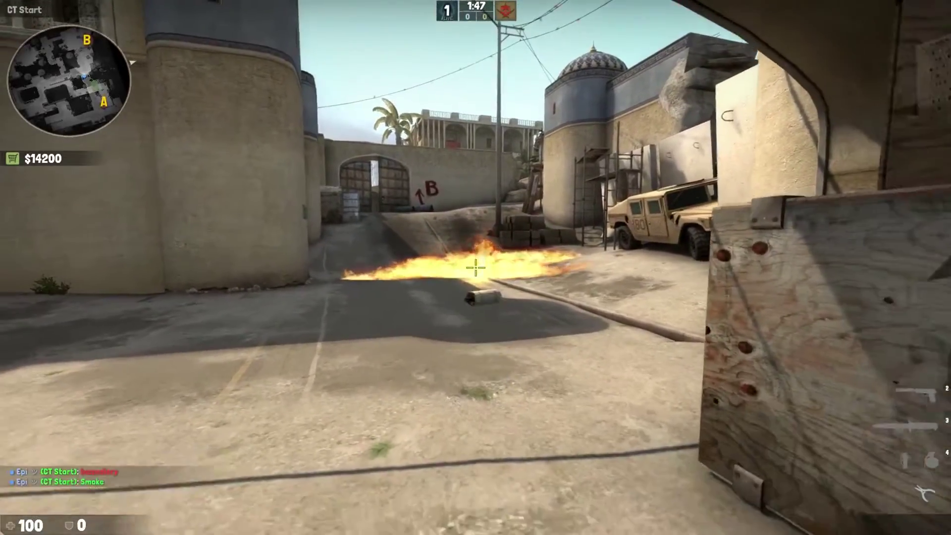
pyautogui.press('s')
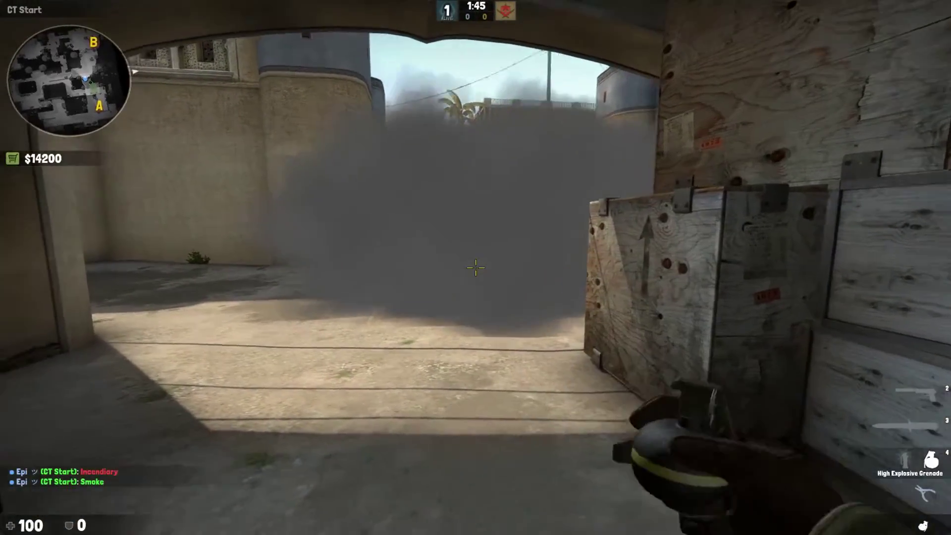
pyautogui.click(475, 267)
pyautogui.press('s')
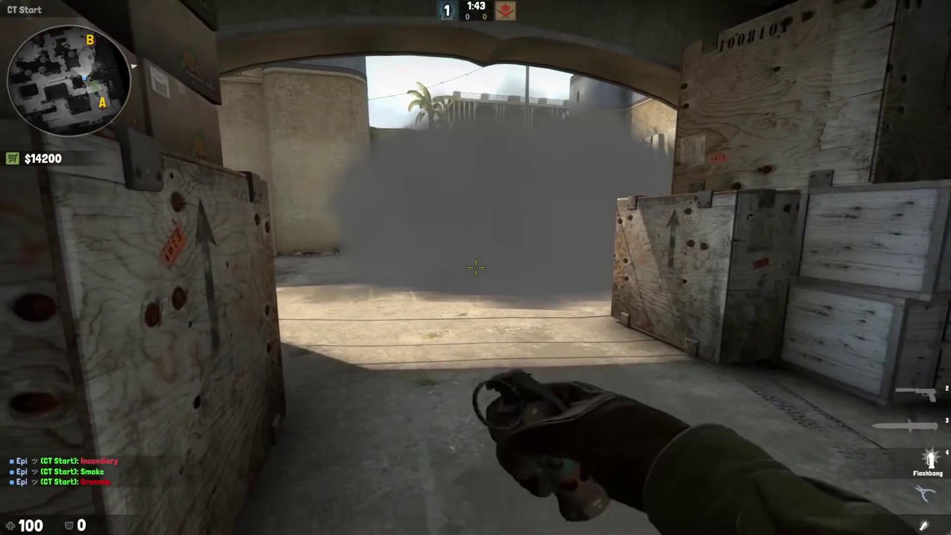
pyautogui.press('w')
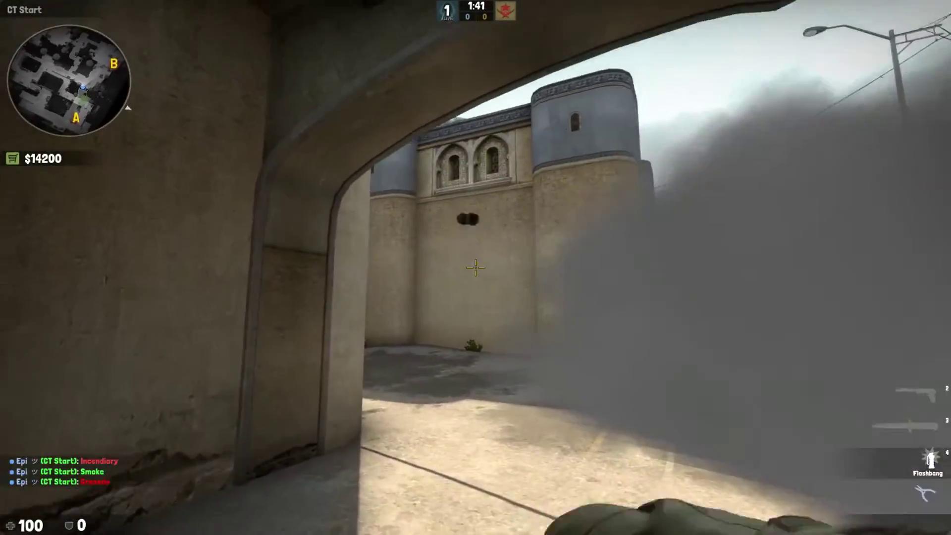
pyautogui.press('s')
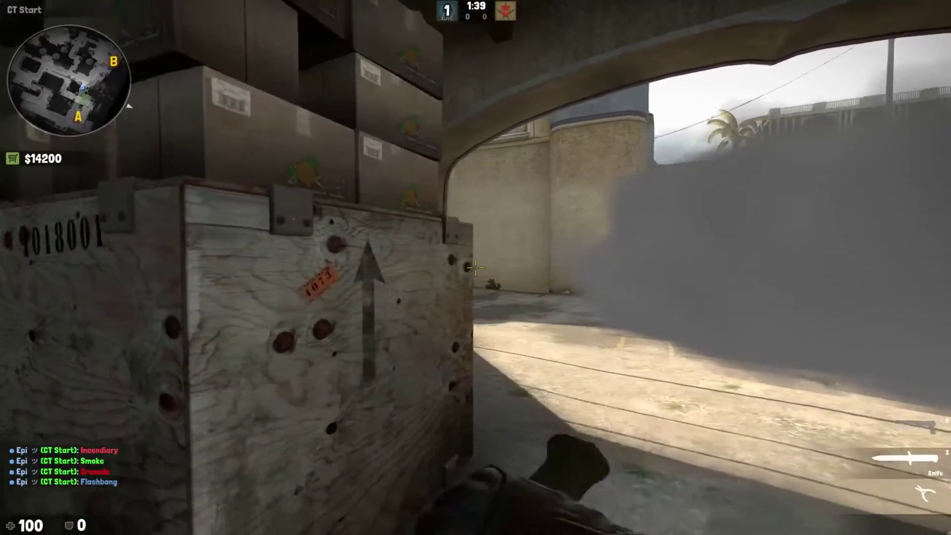
pyautogui.press('w')
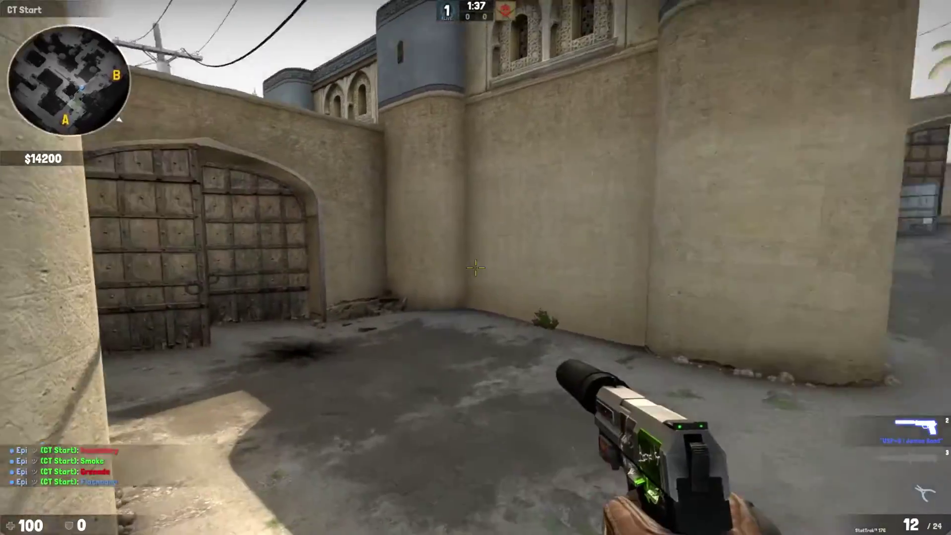
# Walk through Mid Doors into Middle with the pistol, then down the covered CT-side passage.
pyautogui.press('w')
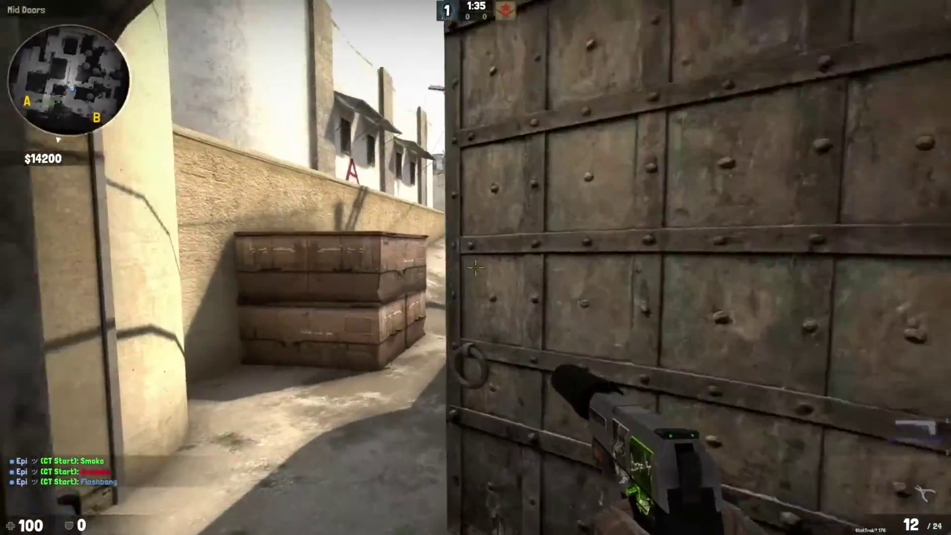
pyautogui.press('w')
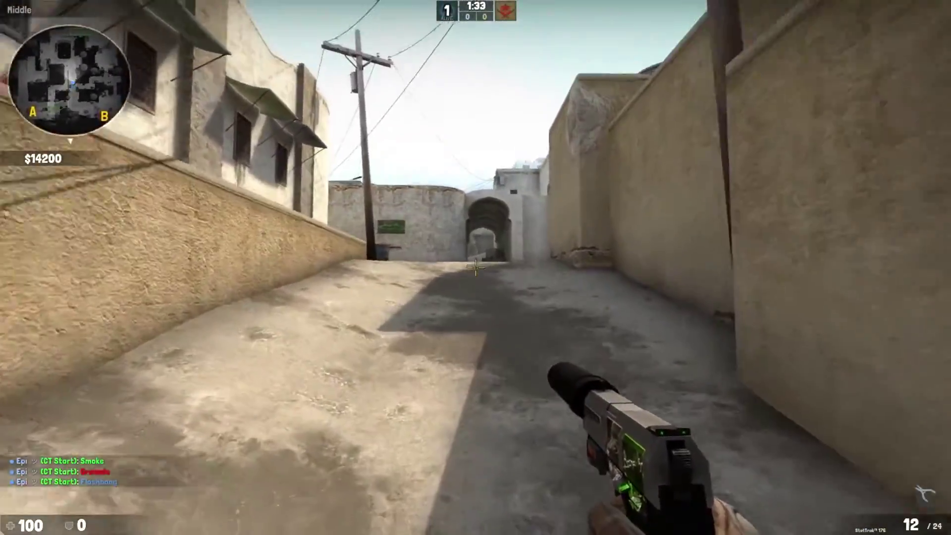
pyautogui.press('2')
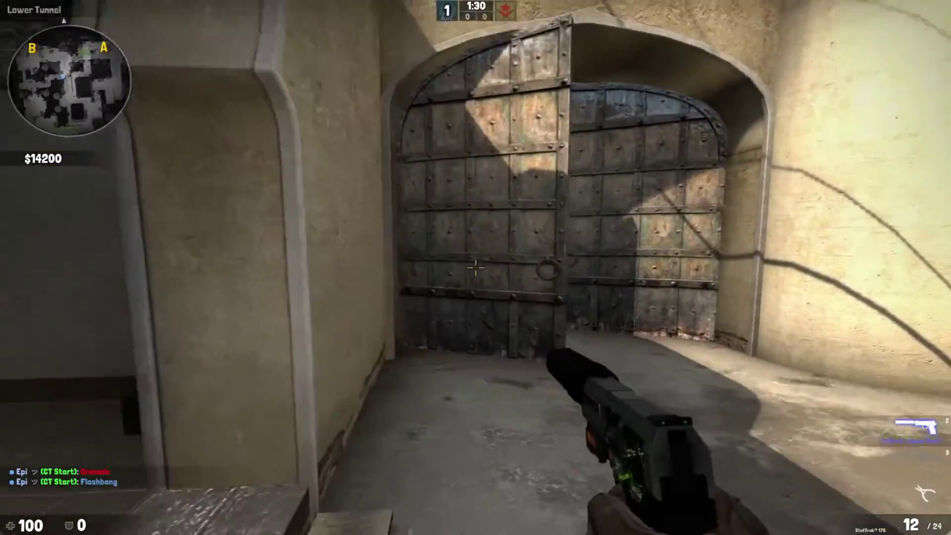
pyautogui.press('w')
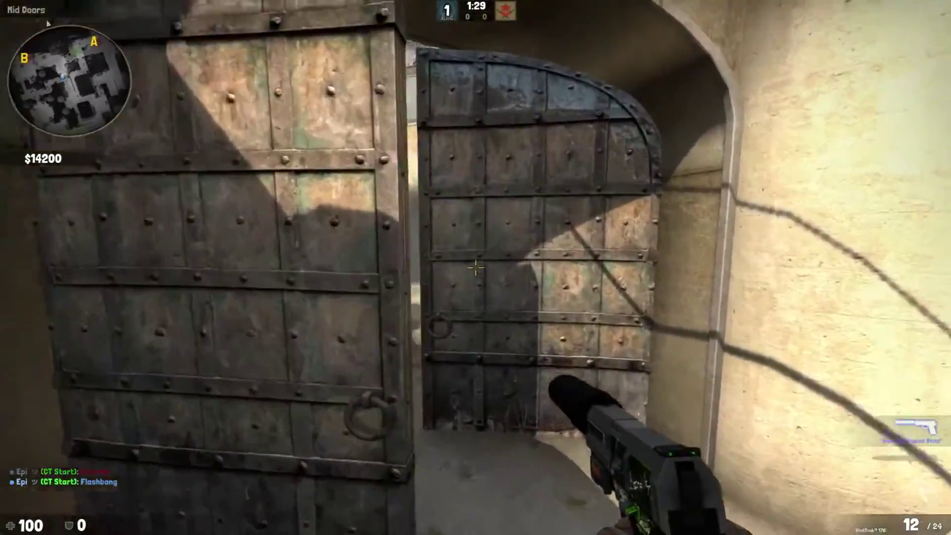
pyautogui.press('w')
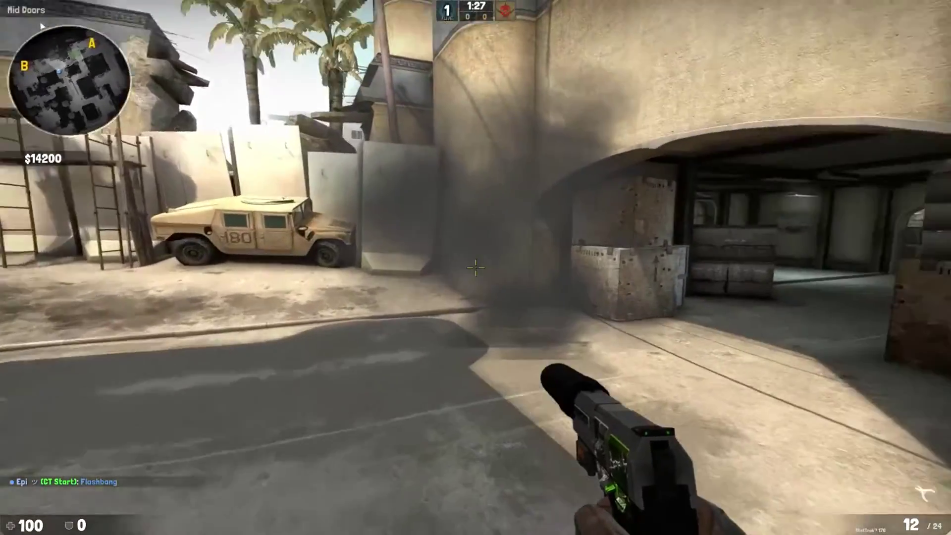
pyautogui.press('w')
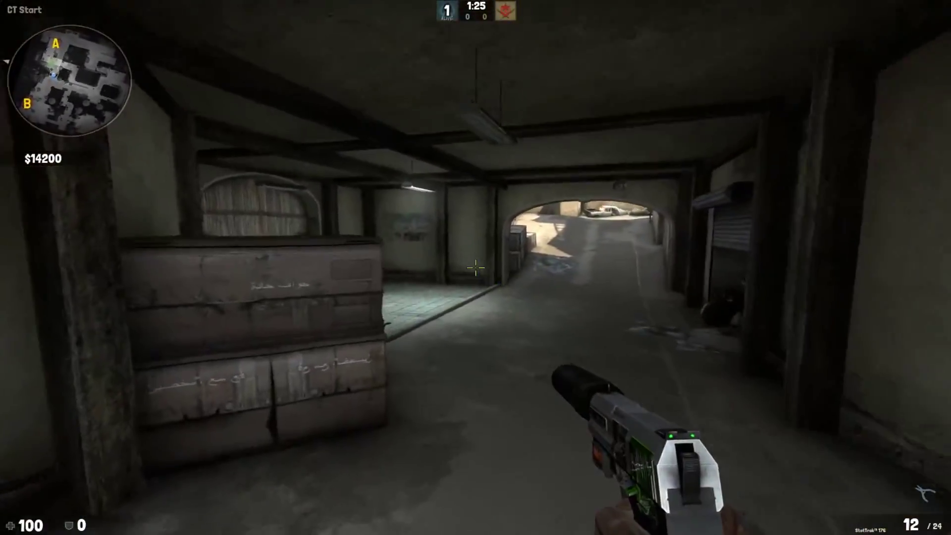
# Walk through the arch into Under A, on to CT Start, and into the B tunnel.
pyautogui.press('w')
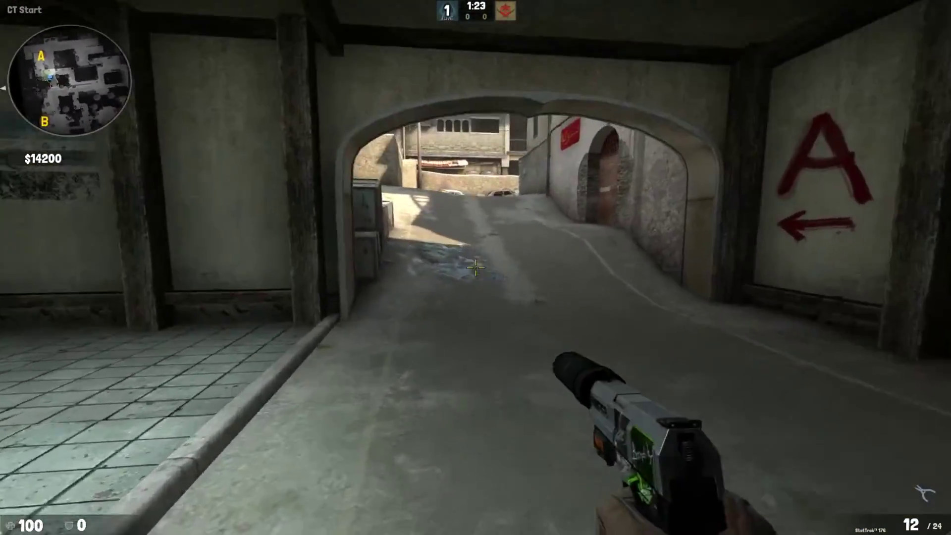
pyautogui.press('w')
pyautogui.press('3')
pyautogui.press('2')
pyautogui.press('w')
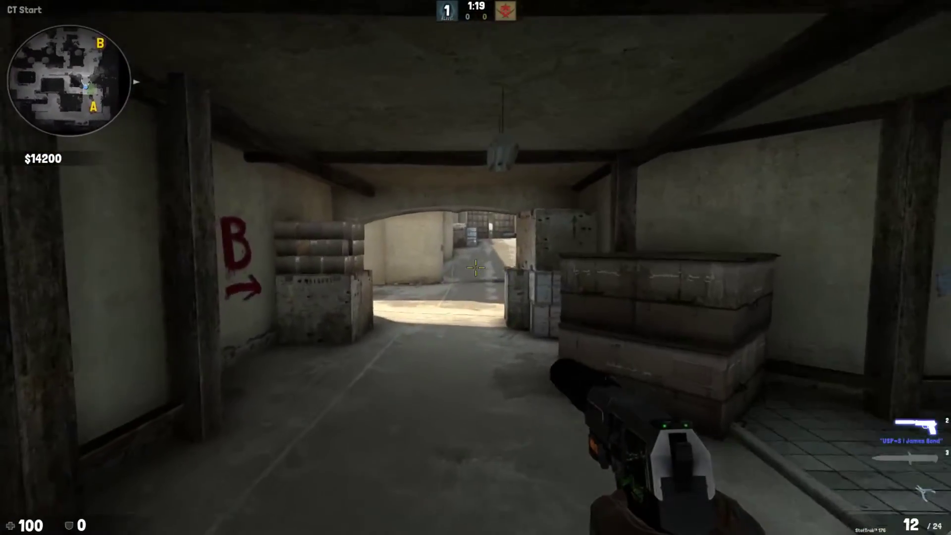
pyautogui.press('w')
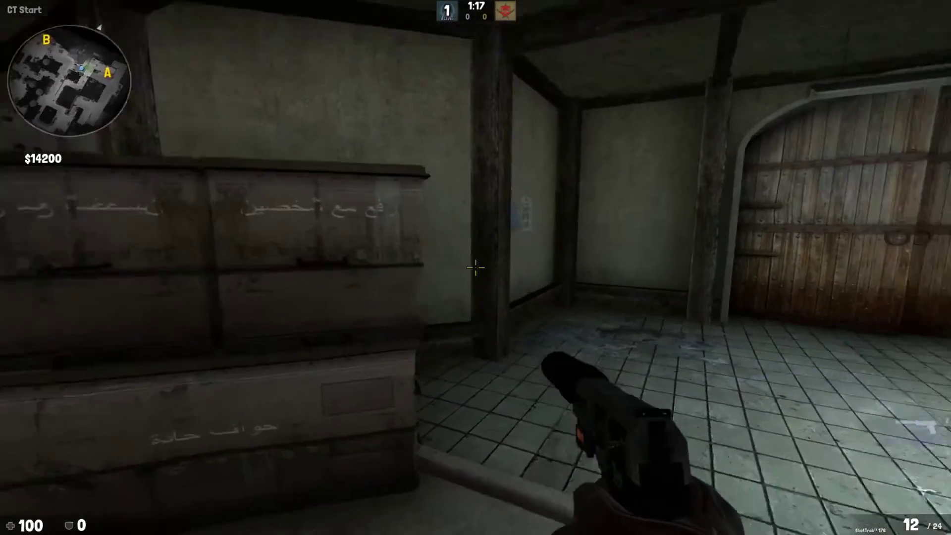
pyautogui.press('w')
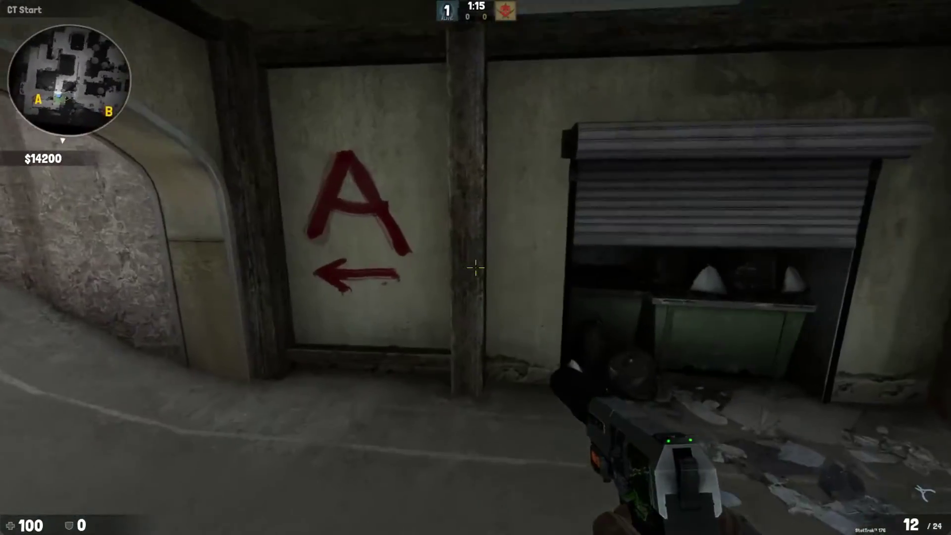
pyautogui.press('w')
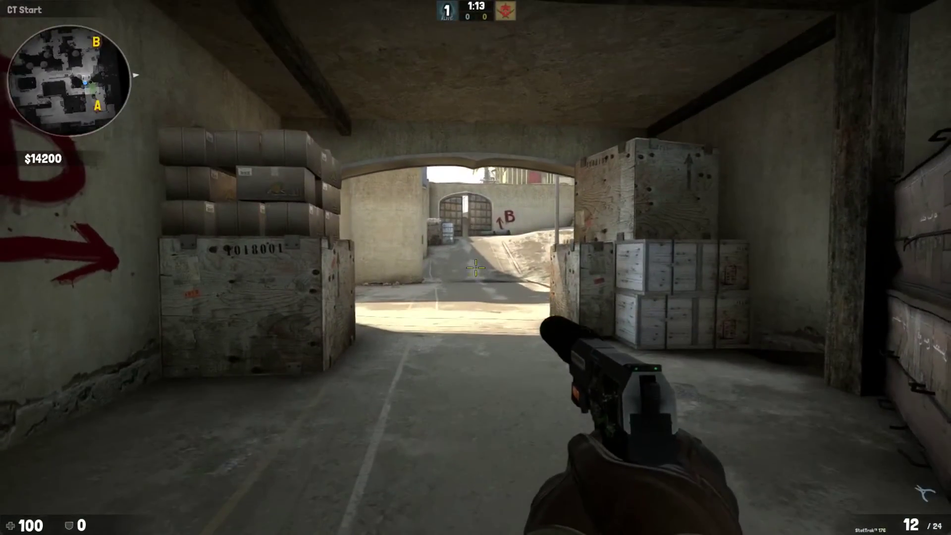